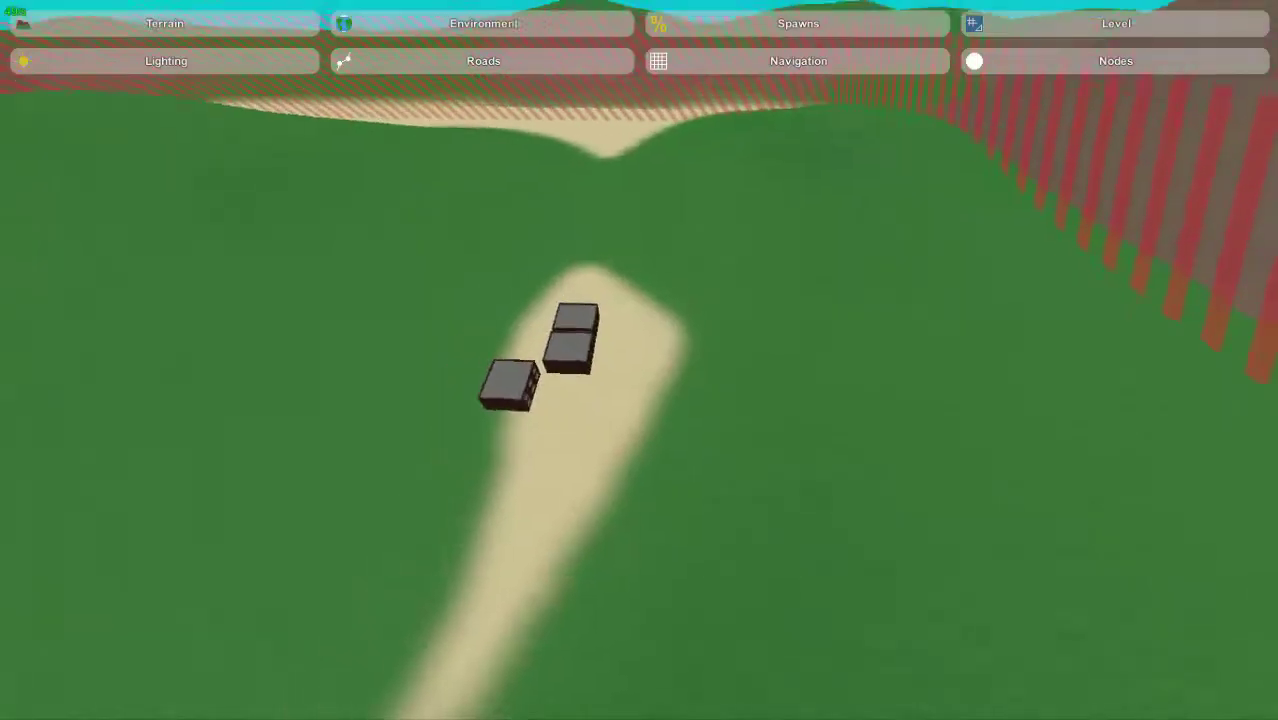
key("w")
right_click_drag(639, 360, 820, 318)
key("s")
right_click_drag(639, 360, 695, 425)
key("a")
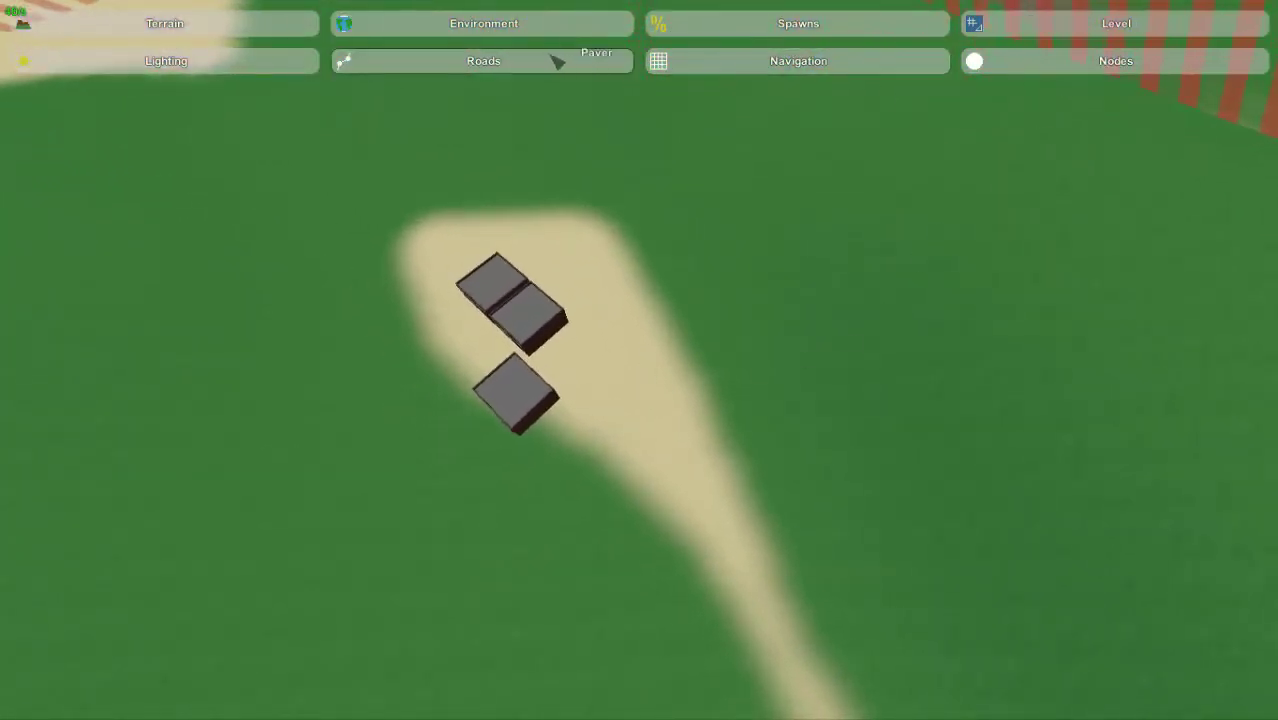
- Open the environment's navigation editor and place a navigation flag on the sand between the three buildings
left_click(562, 31)
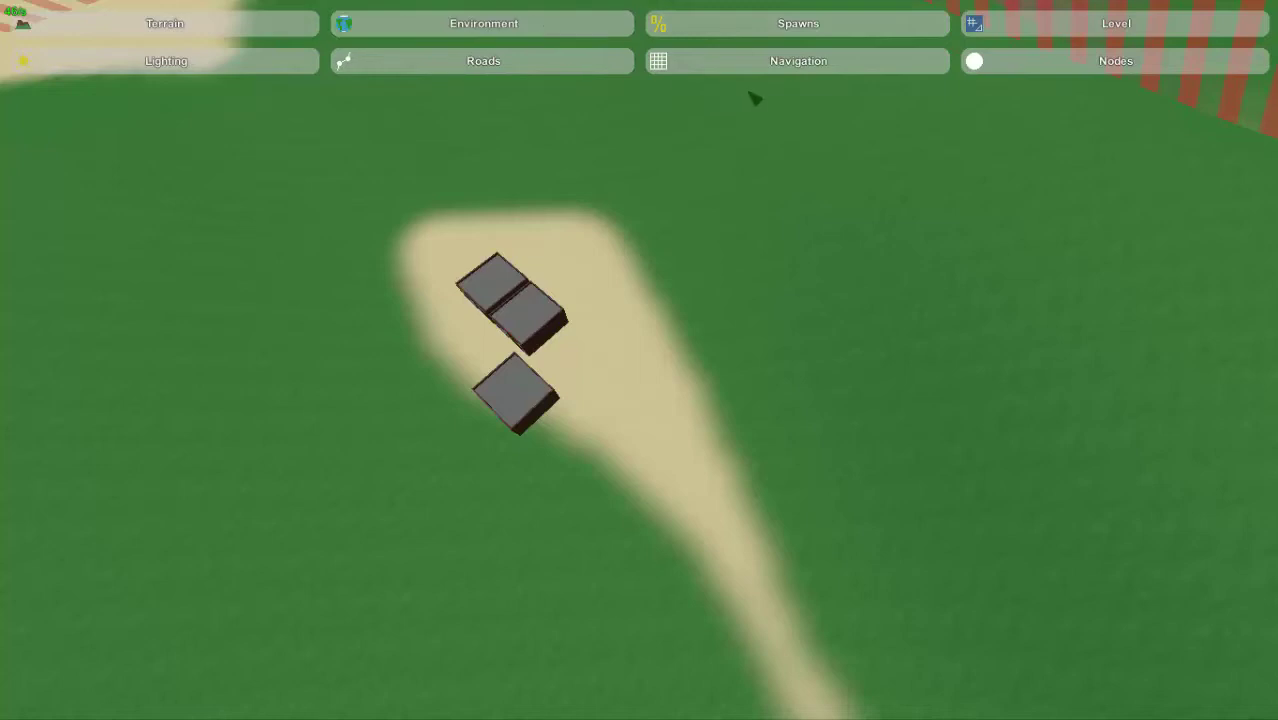
right_click_drag(793, 150, 380, 40)
key("d")
right_click_drag(639, 360, 425, 510)
key("s")
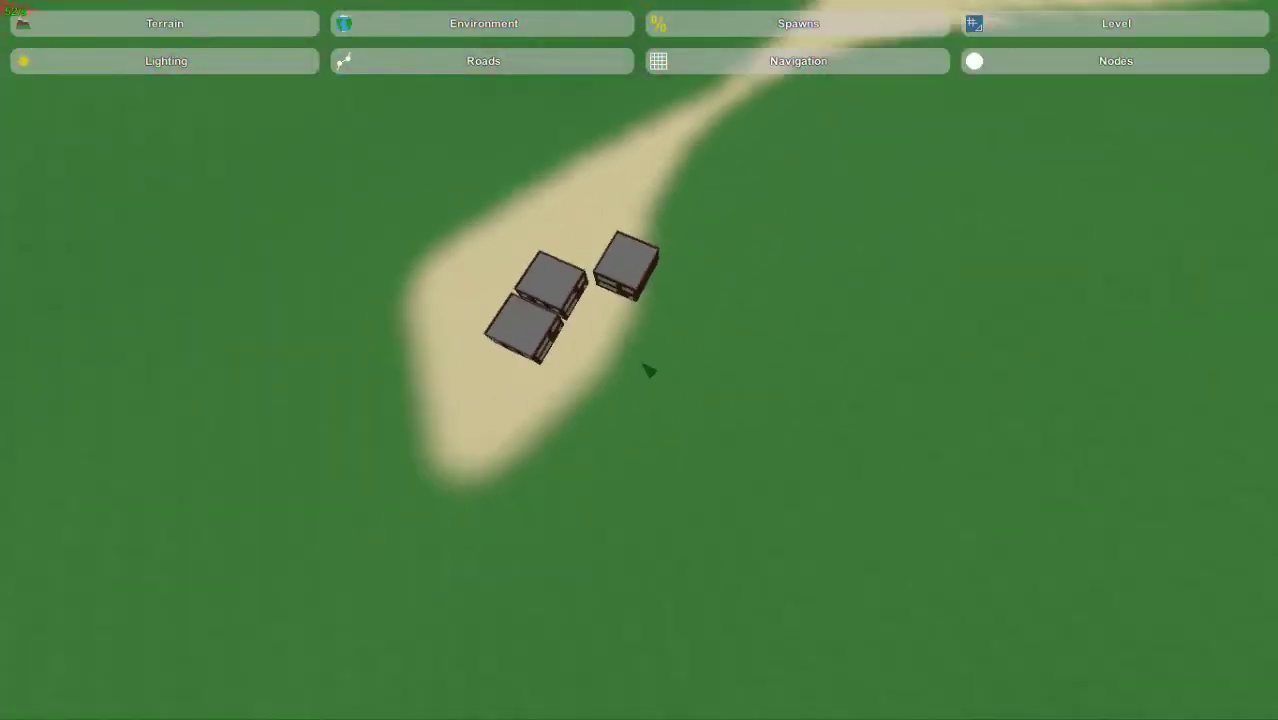
left_click(775, 61)
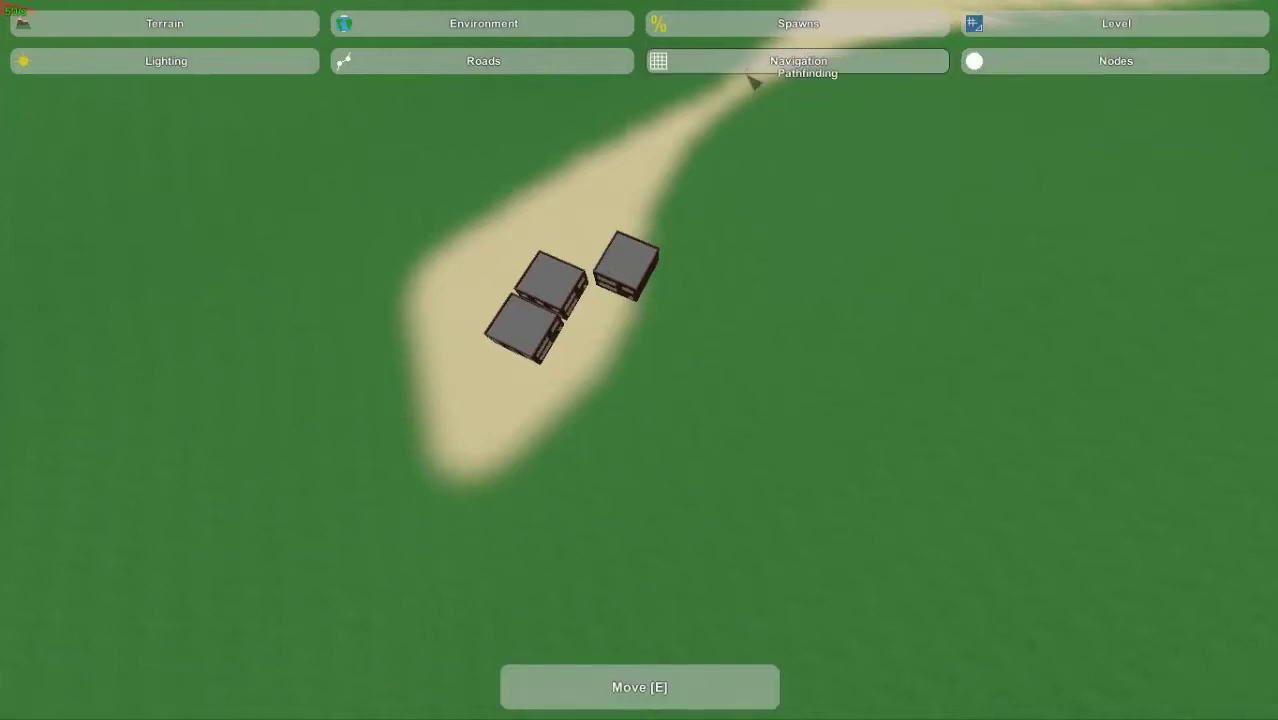
key("w")
right_click_drag(868, 270, 730, 260)
key("d")
right_click_drag(797, 69, 643, 364)
right_click_drag(610, 282, 641, 340)
key("w")
key("w")
key("s")
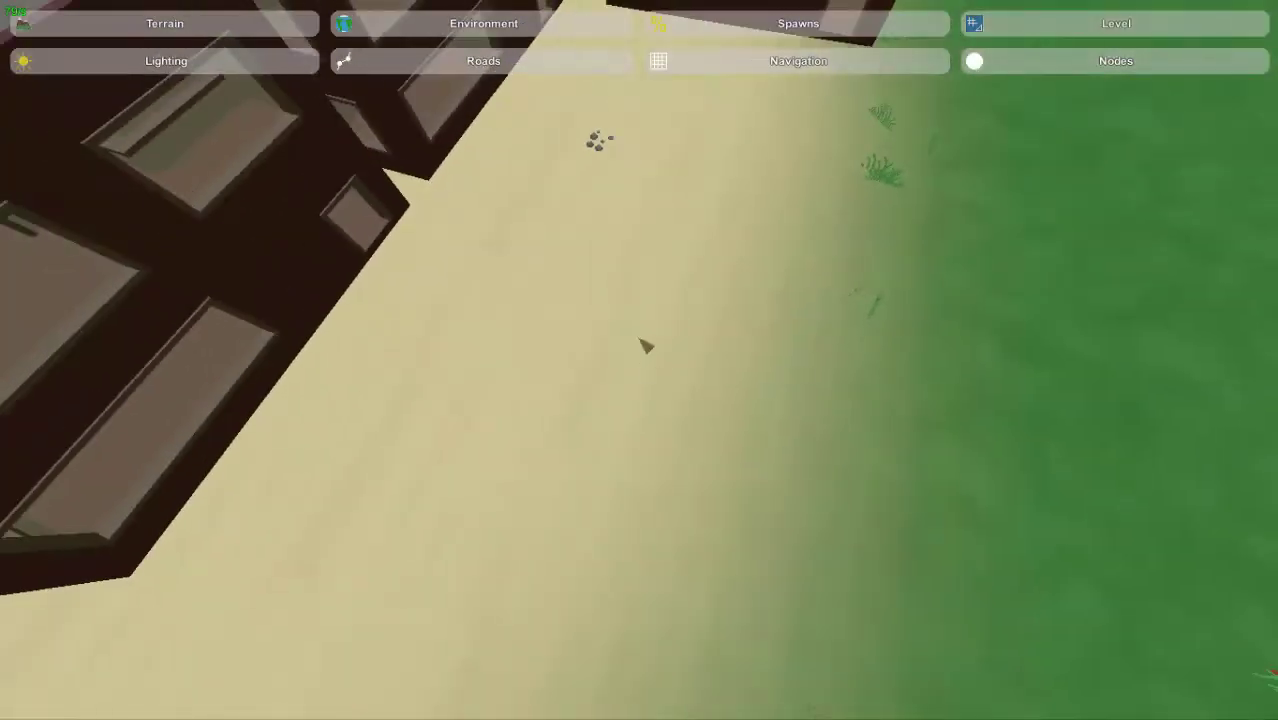
left_click(648, 205)
right_click_drag(648, 205, 650, 236)
key("s")
right_click_drag(640, 360, 644, 360)
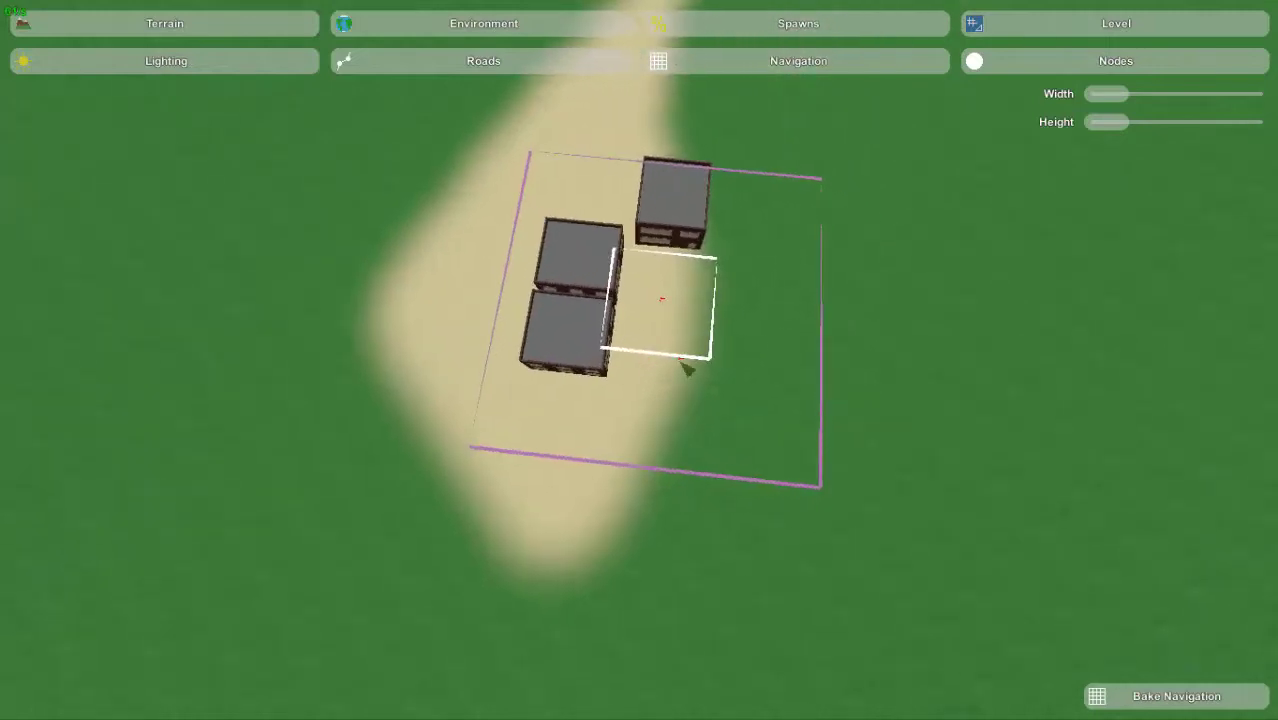
- Increase the flag's width and height so its area surrounds the three buildings and the sandy clearing
left_click_drag(1108, 126, 1139, 94)
right_click_drag(940, 243, 960, 200)
key("s")
key("w")
key("w")
right_click_drag(639, 360, 500, 368)
key("s")
key("a")
key("s")
key("d")
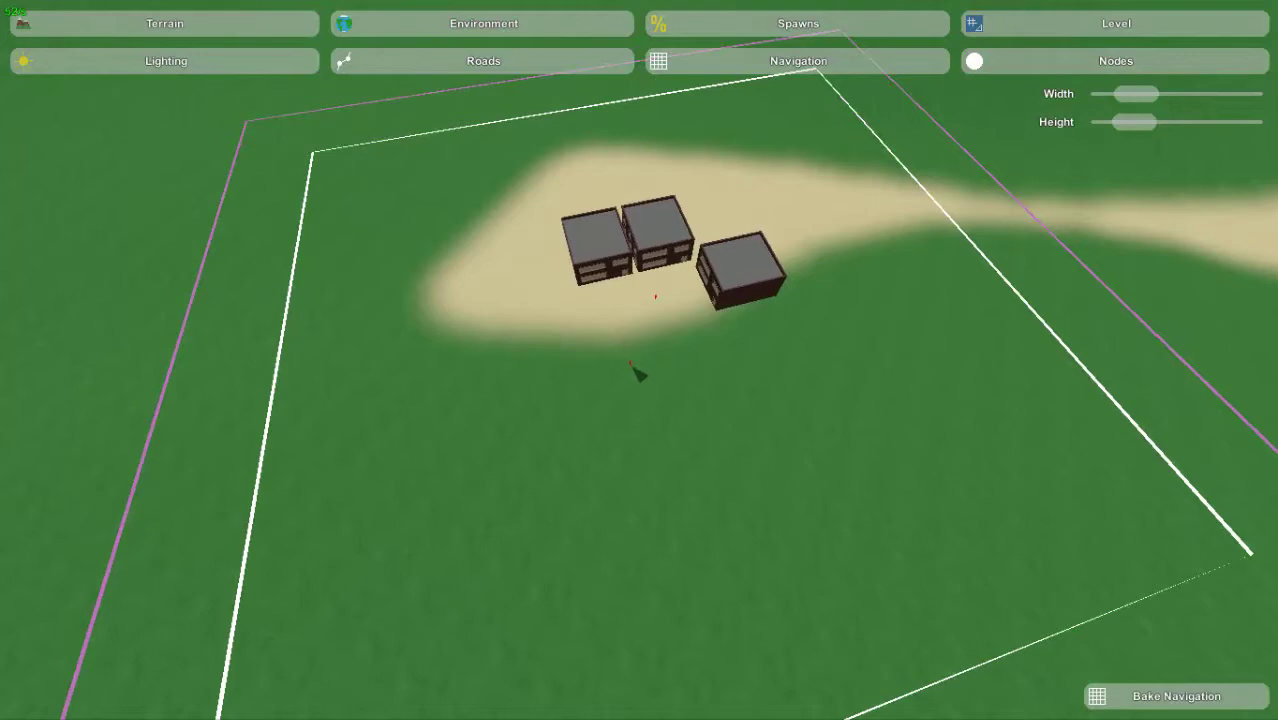
- Bake the navigation for the flag's area around the buildings
right_click_drag(646, 384, 690, 350)
key("w")
key("s")
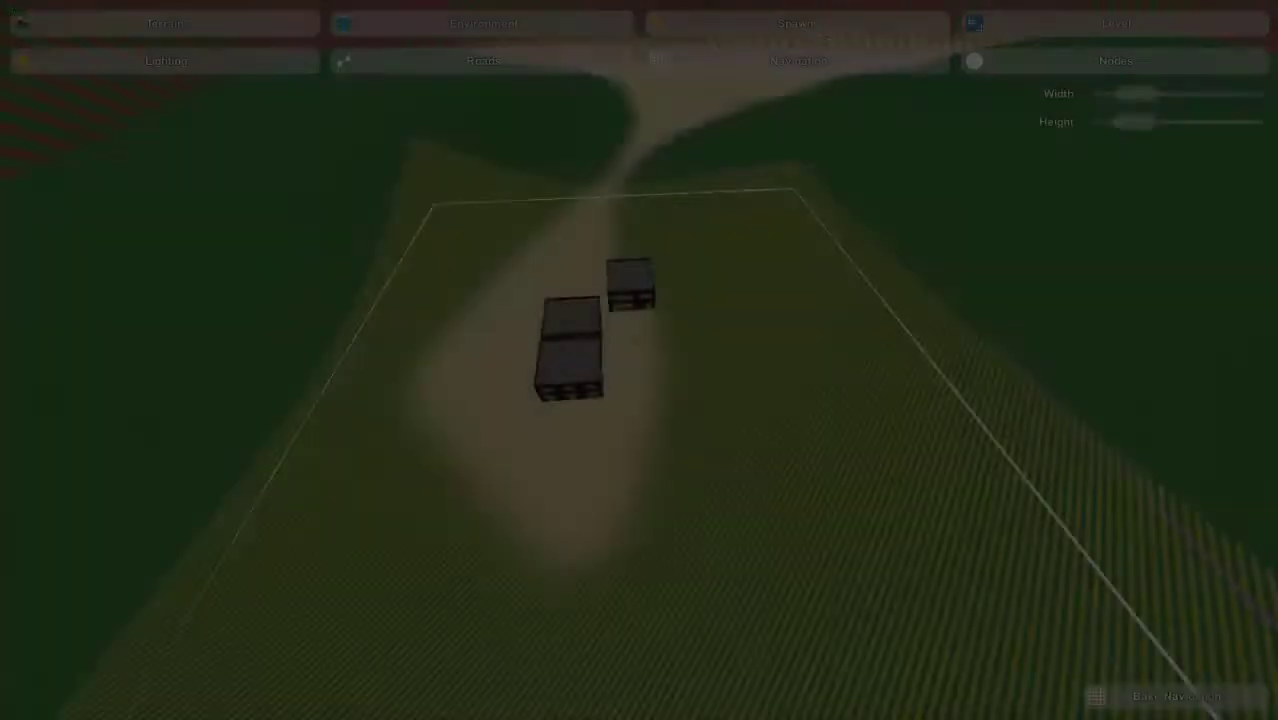
- Examine the baked navigation mesh on the ground, between the buildings and inside their rooms
key("w")
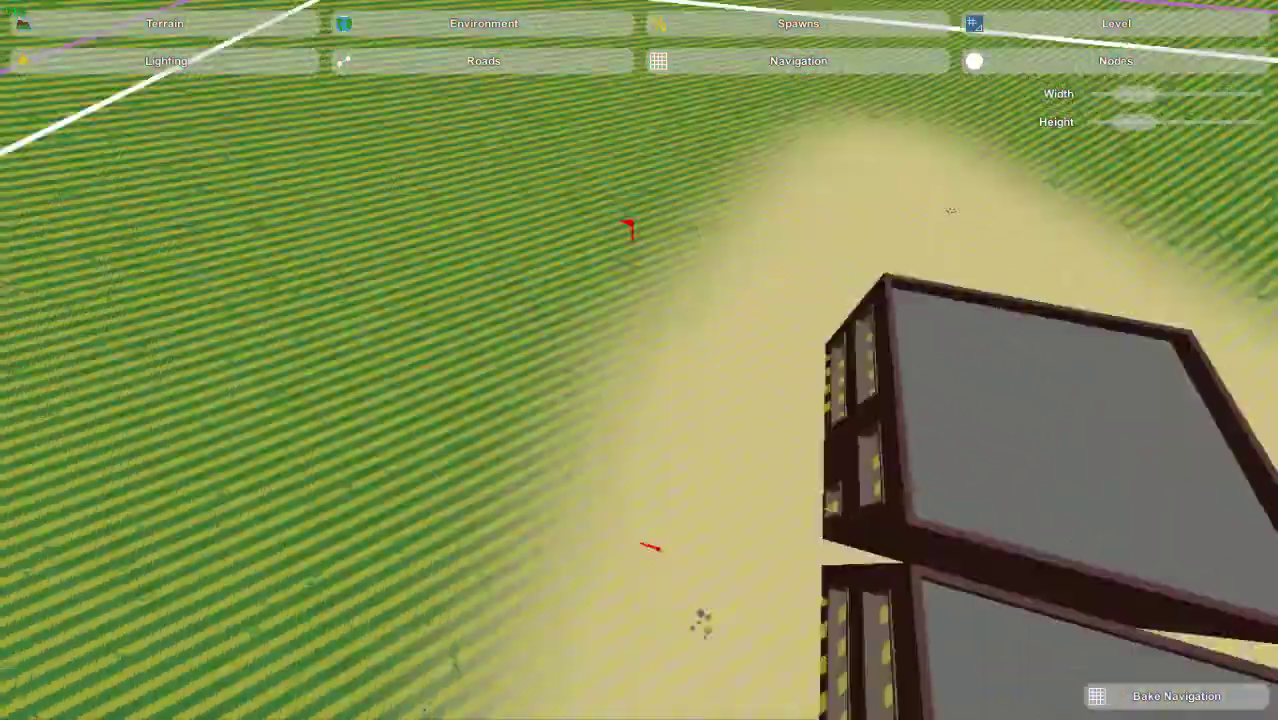
key("w")
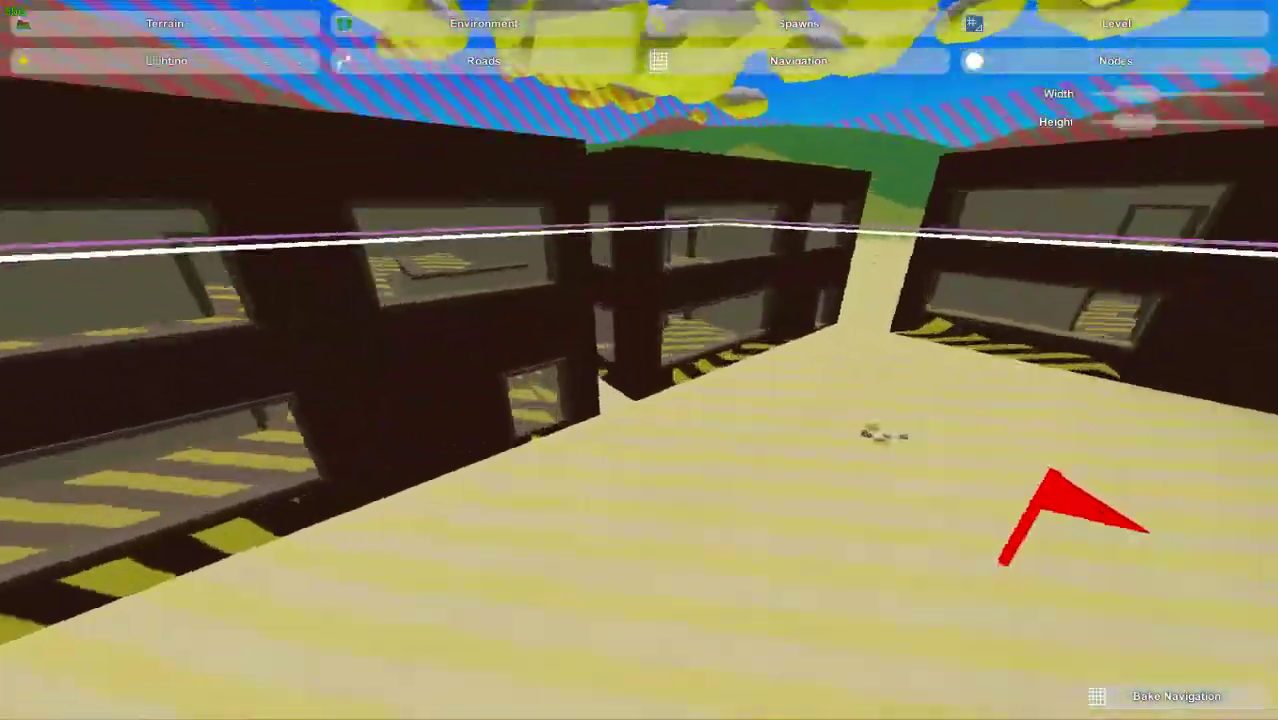
key("w")
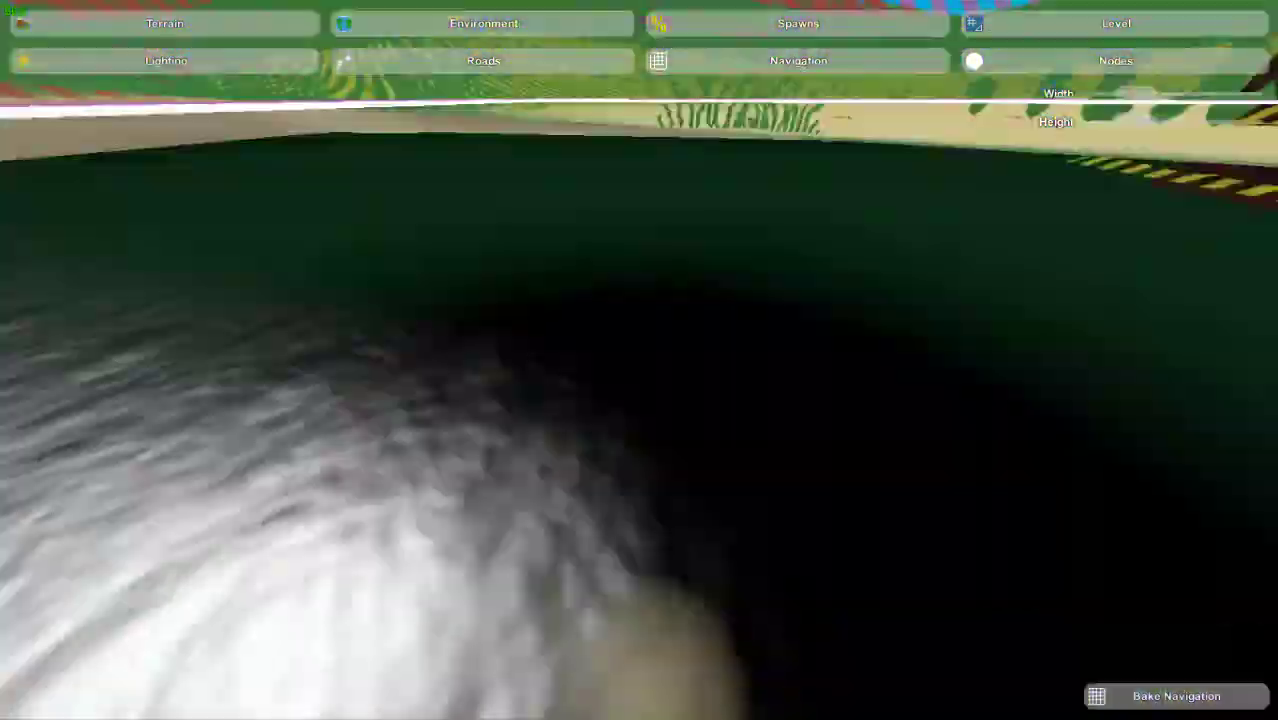
key("w")
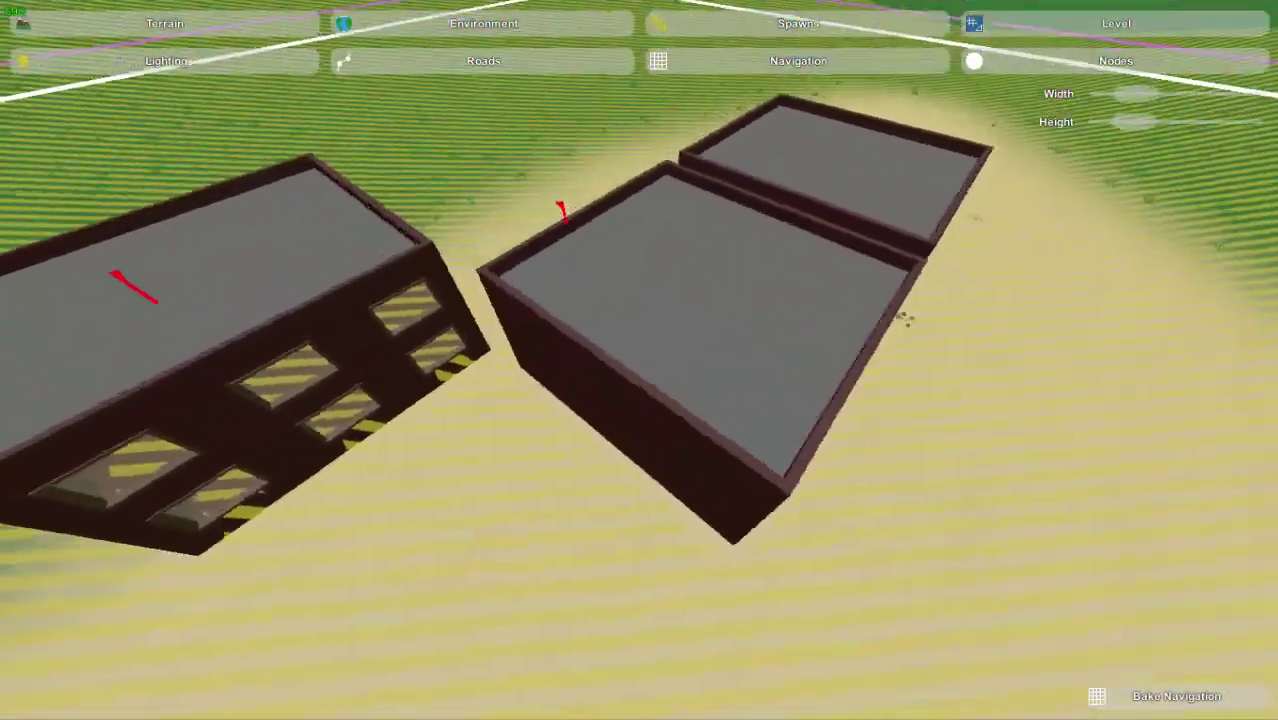
key("w")
right_click_drag(639, 360, 895, 405)
key("w")
key("s")
key("a")
key("w")
key("a")
key("w")
key("w")
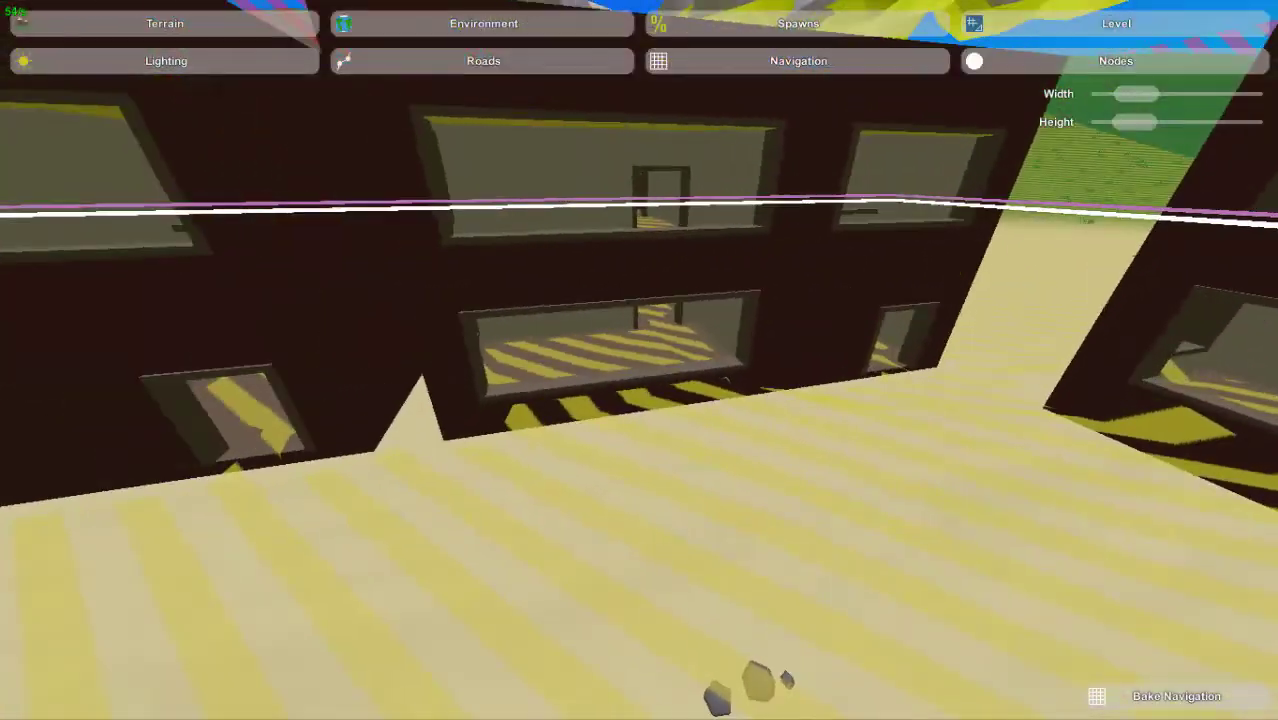
key("a")
right_click_drag(639, 360, 905, 425)
key("s")
key("a")
key("w")
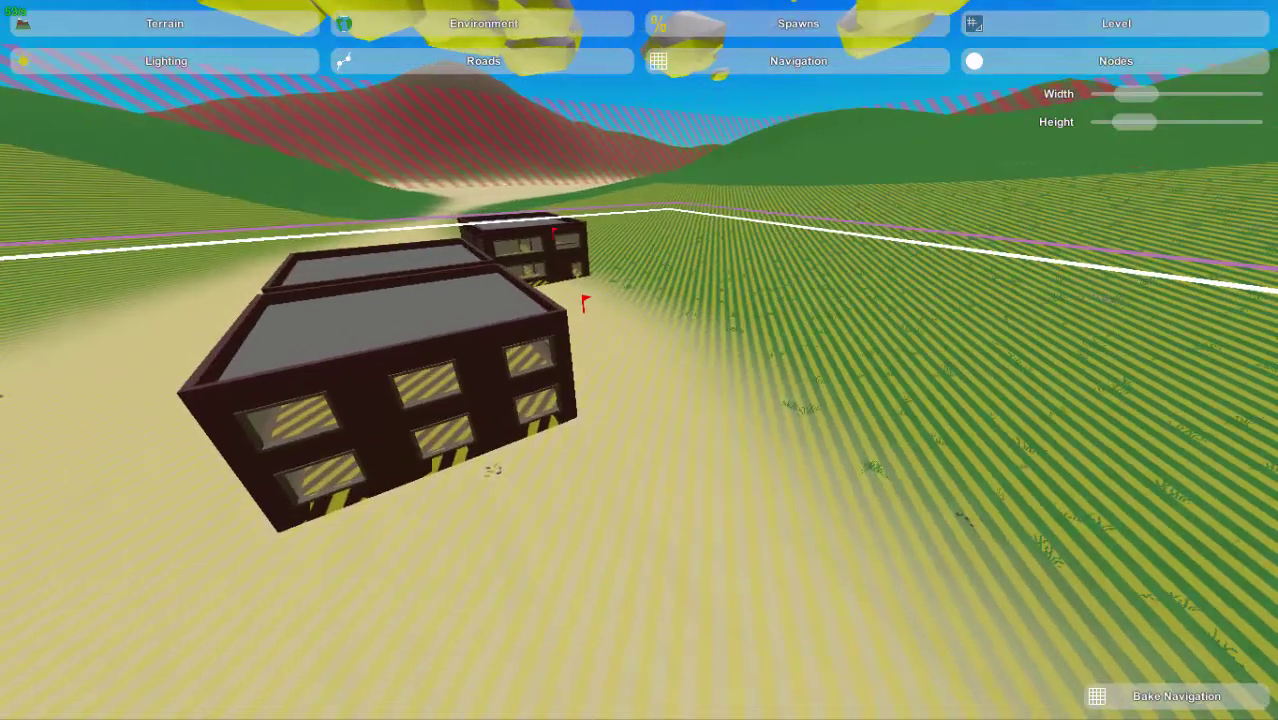
- Place a second navigation flag on the grass outside the baked area and enlarge its width and height
key("d")
right_click_drag(639, 360, 760, 365)
key("s")
key("s")
key("a")
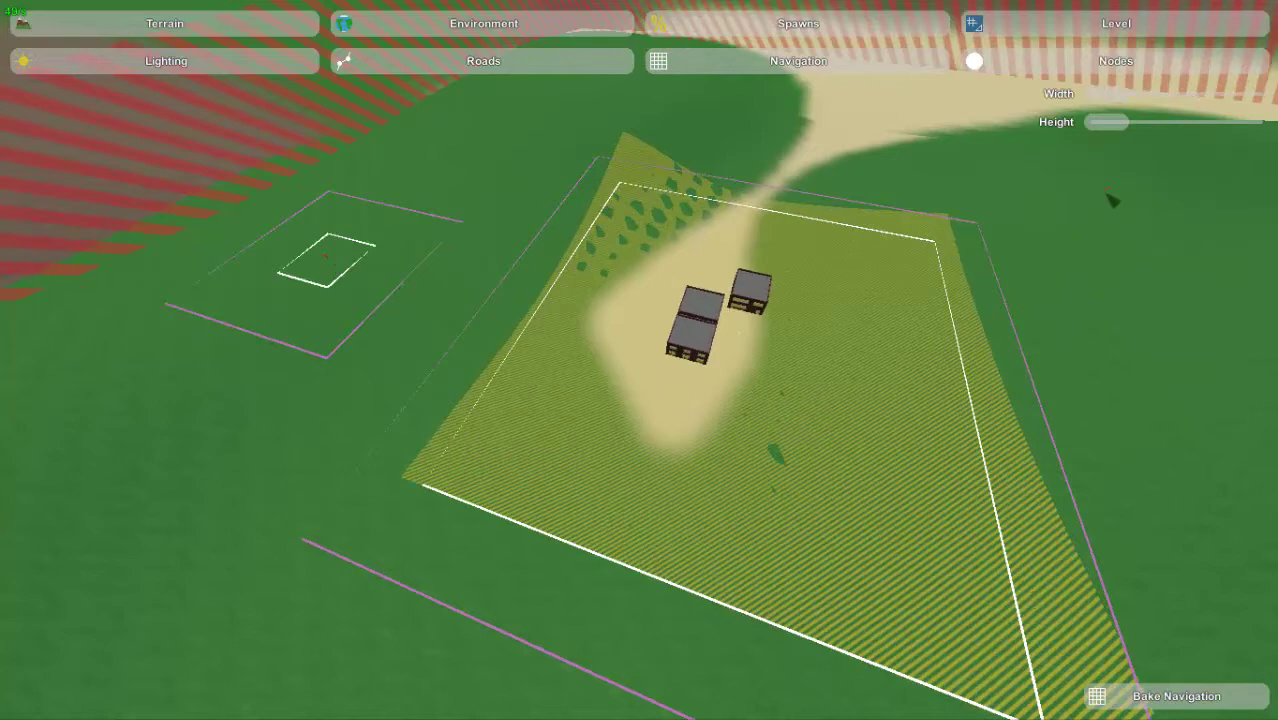
left_click_drag(1119, 128, 1149, 161)
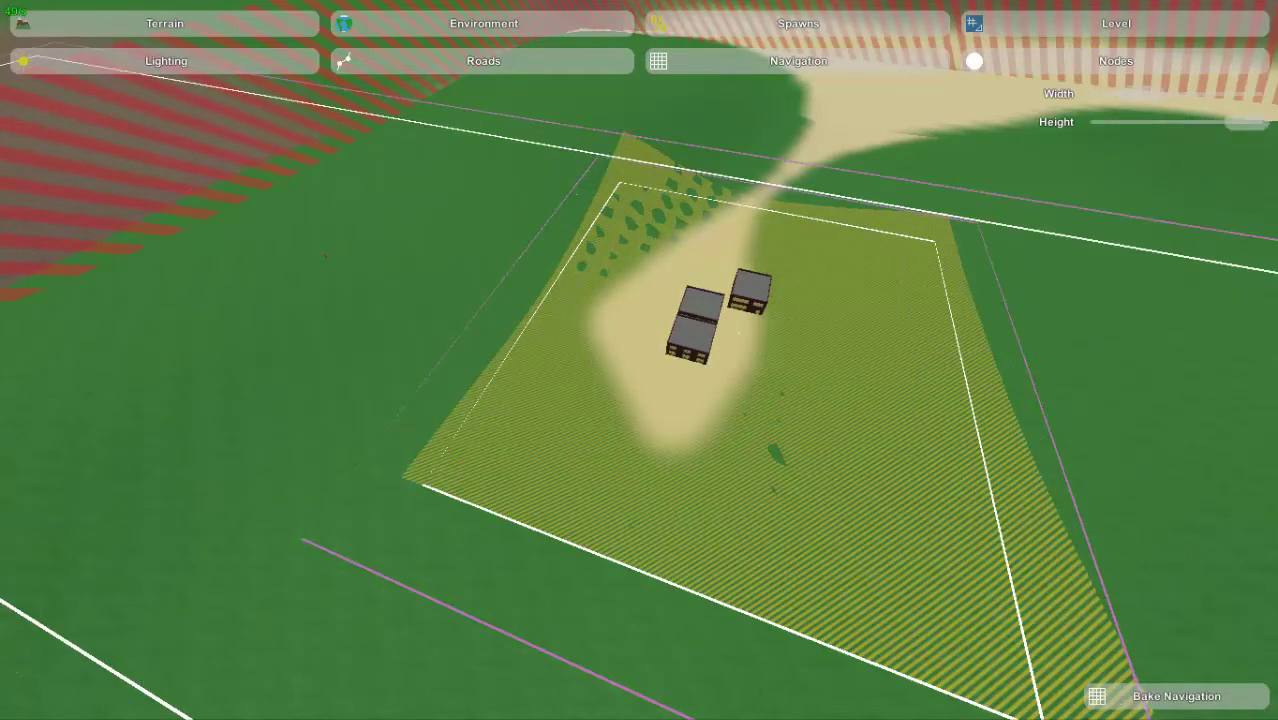
left_click_drag(1259, 191, 915, 184)
- Delete the navigation flag beside the three buildings
key("w")
right_click_drag(893, 191, 655, 367)
key("w")
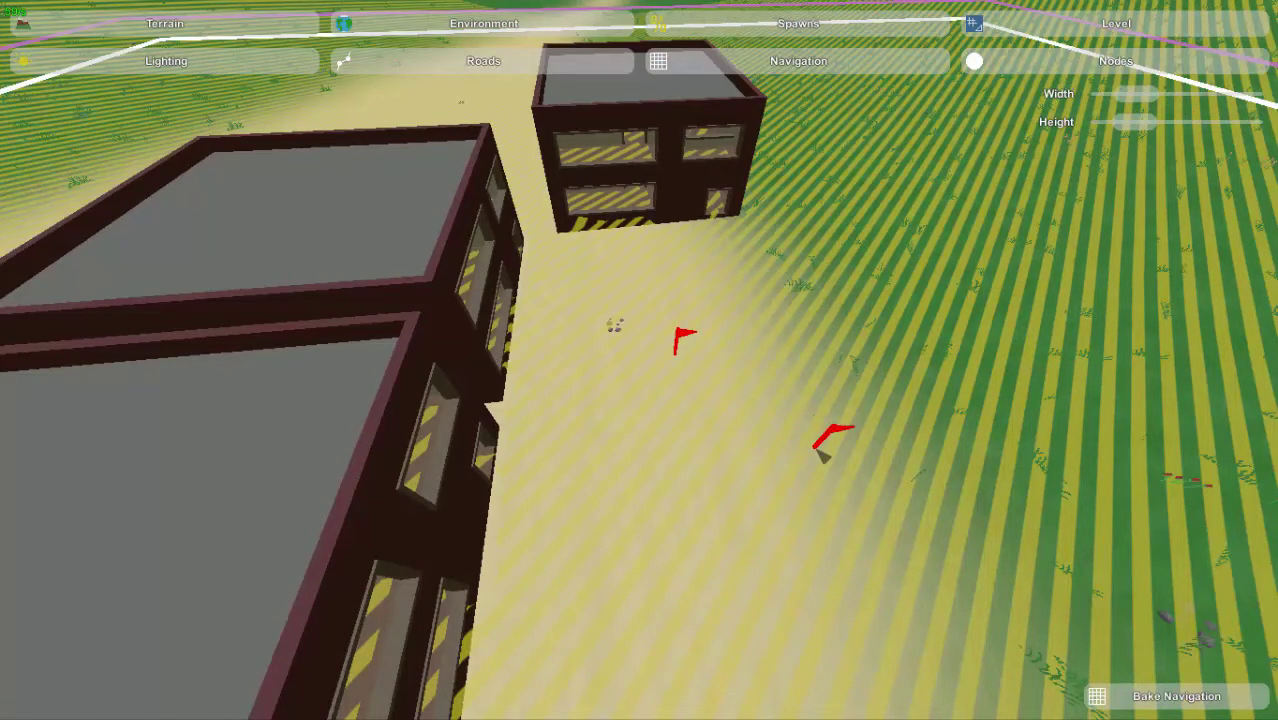
key("Delete")
right_click_drag(816, 450, 960, 480)
key("s")
right_click_drag(640, 360, 1180, 340)
key("a")
key("a")
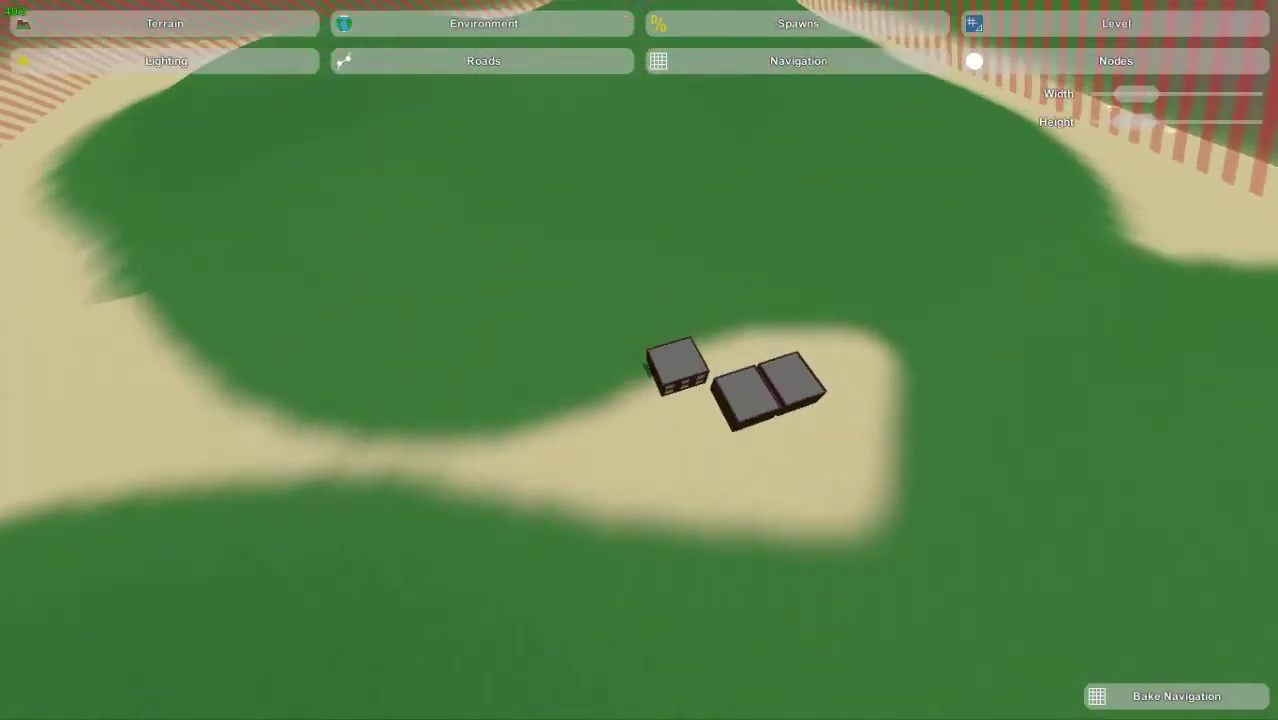
- Open the node editor, try the Location and Safezone node types, and leave the type on Safezone
left_click(1015, 63)
key("a")
right_click_drag(672, 362, 930, 345)
key("w")
key("a")
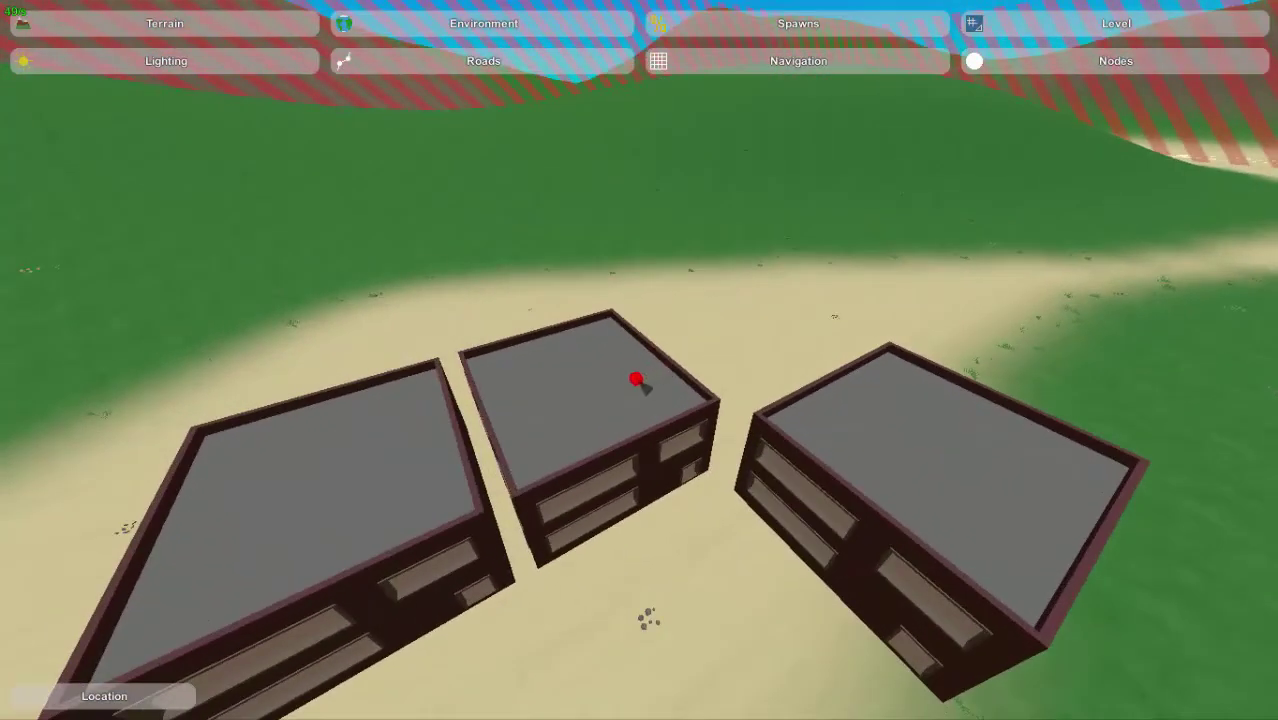
left_click(115, 698)
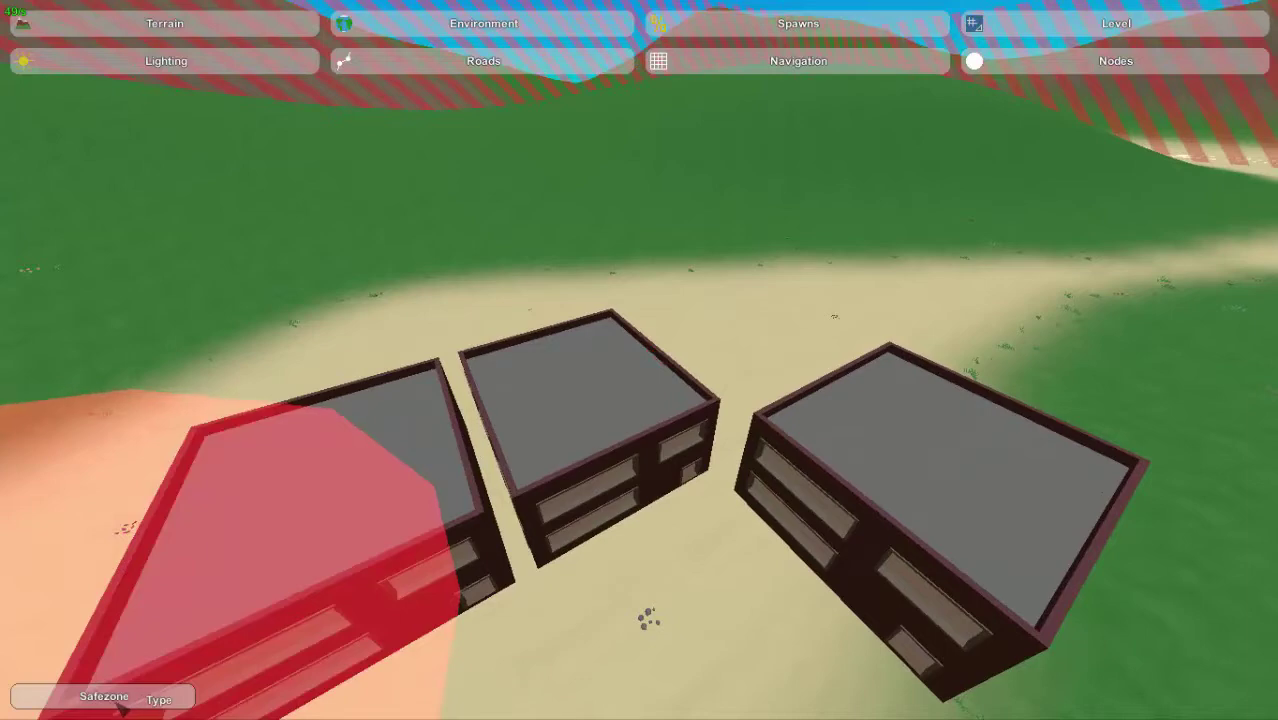
right_click_drag(745, 514, 880, 470)
key("s")
key("a")
left_click(115, 692)
mouse_move(735, 470)
right_mouse_down()
mouse_move(802, 390)
mouse_move(768, 462)
right_mouse_up()
key("w")
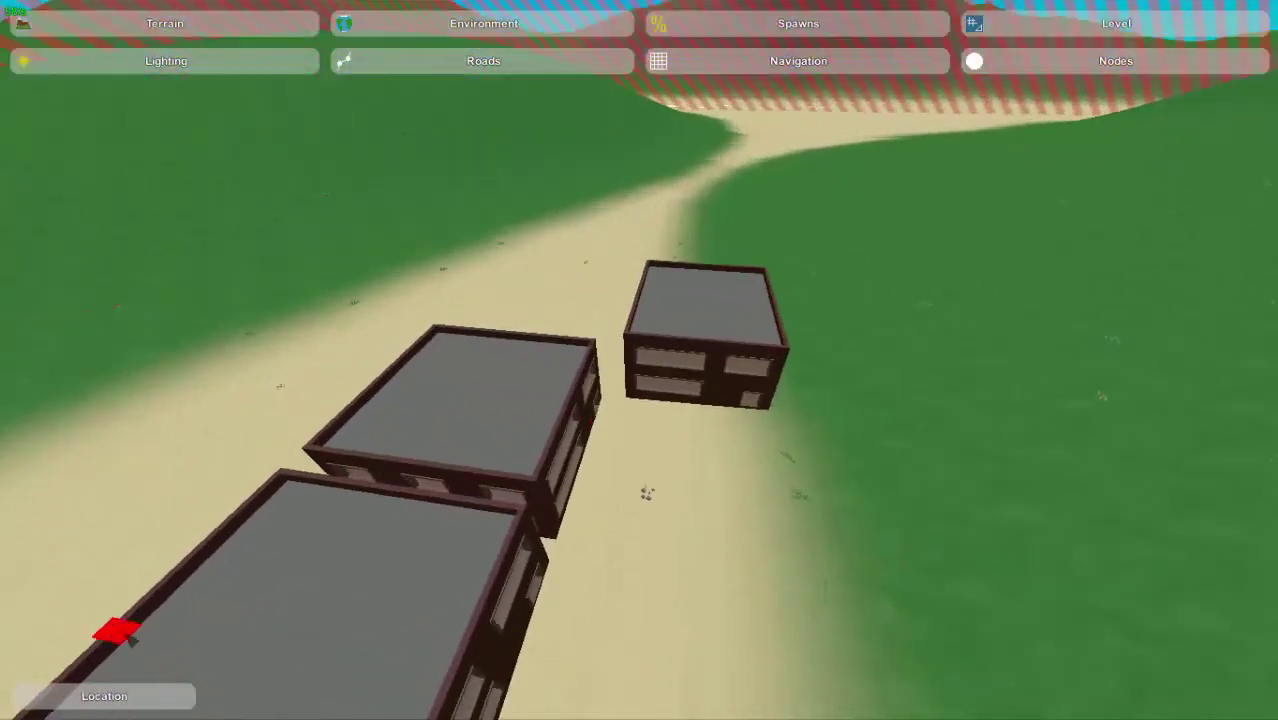
left_click(137, 698)
- Examine how the safezone sphere covers the buildings and ground from several sides of the town
right_click_drag(864, 556, 1130, 600)
key("w")
right_click_drag(640, 360, 772, 325)
key("a")
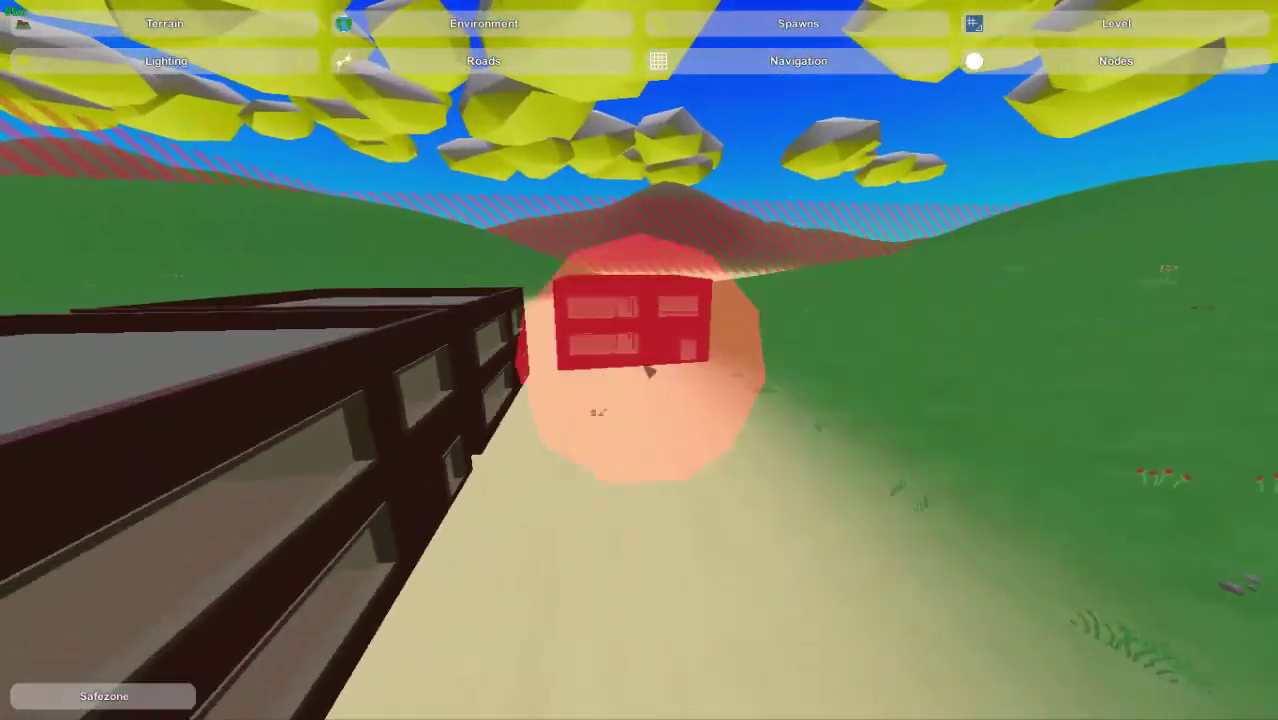
key("d")
right_click_drag(767, 425, 440, 445)
key("s")
key("w")
key("w")
right_click_drag(640, 360, 900, 345)
key("a")
key("a")
key("a")
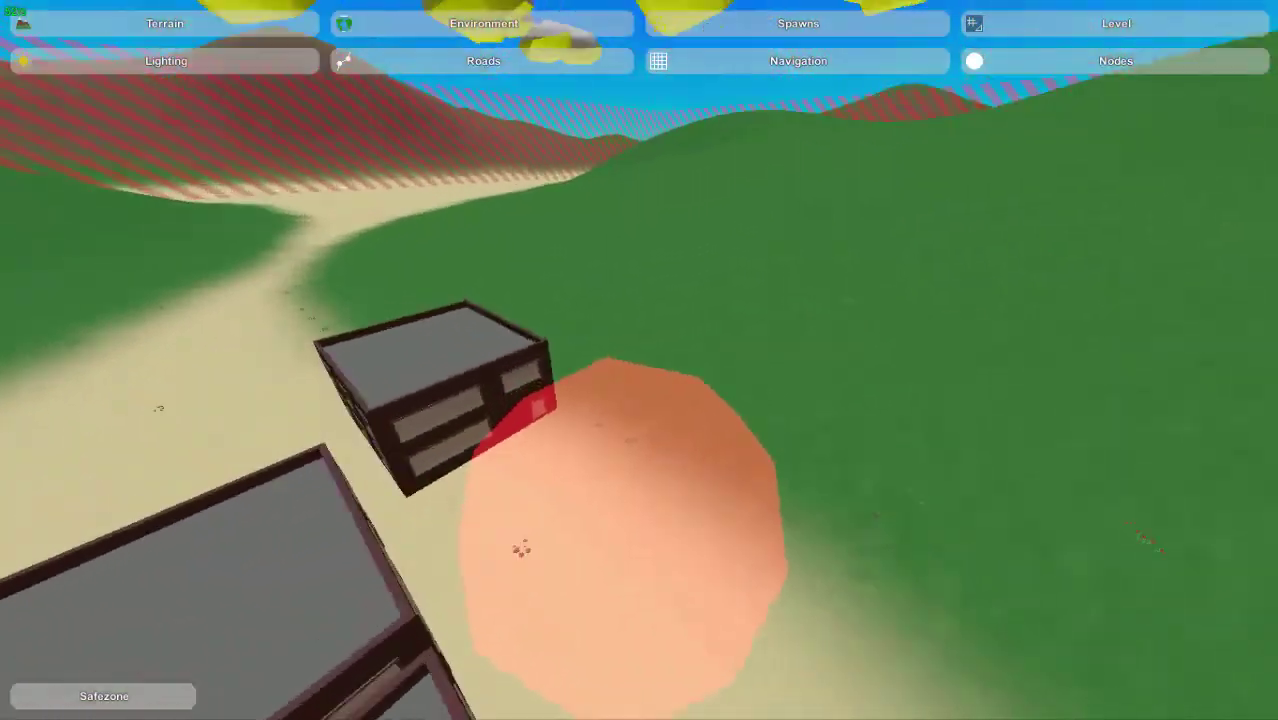
key("a")
right_click_drag(640, 360, 560, 435)
key("d")
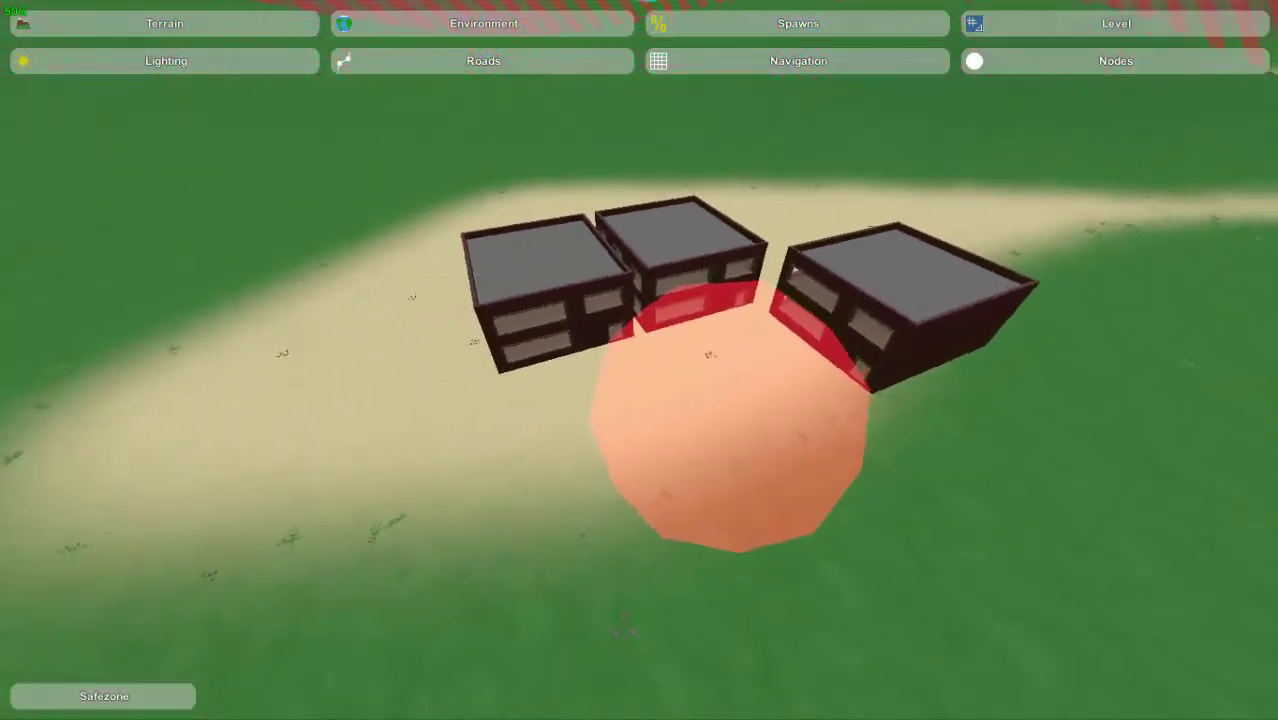
key("d")
right_click_drag(640, 360, 470, 350)
key("a")
right_click_drag(746, 401, 631, 406)
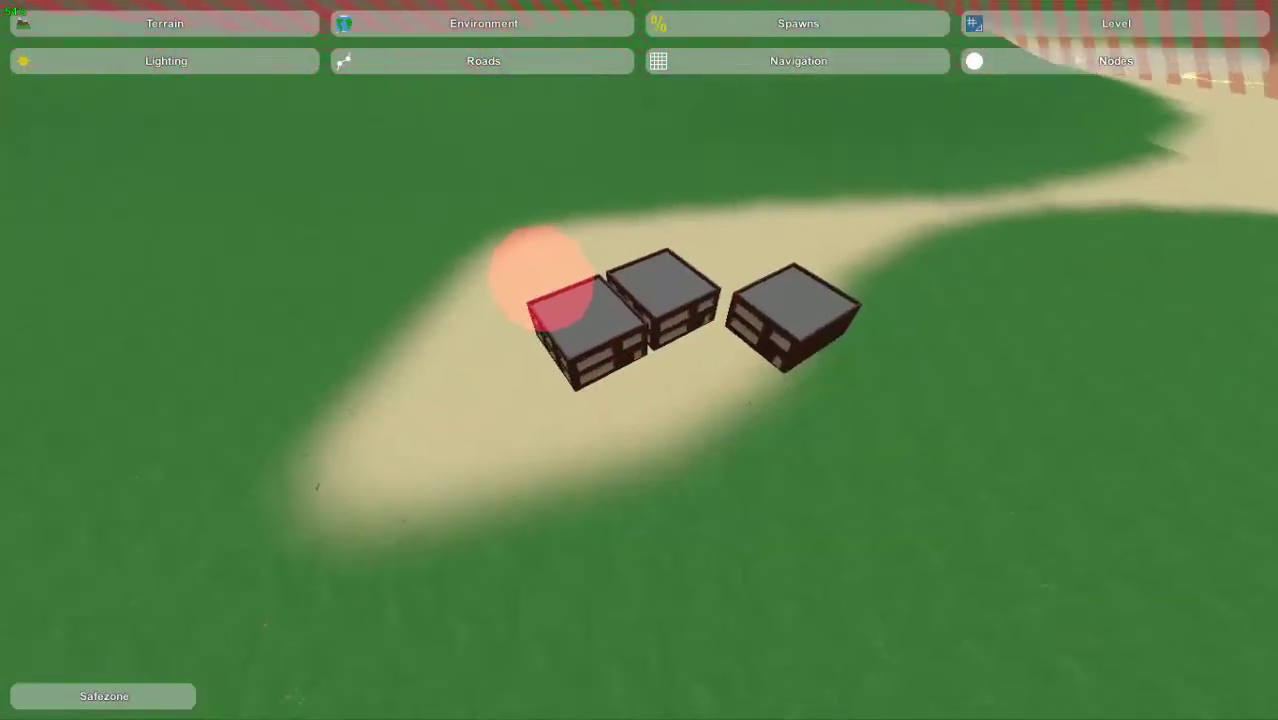
key("w")
right_click_drag(640, 360, 770, 235)
key("d")
right_click_drag(640, 360, 240, 500)
key("w")
key("a")
mouse_move(640, 360)
right_mouse_down()
mouse_move(820, 350)
mouse_move(1010, 365)
mouse_move(435, 325)
mouse_move(530, 335)
mouse_move(460, 350)
mouse_move(640, 375)
right_mouse_up()
key("w")
key("d")
key("w")
key("s")
key("d")
key("e")
right_click_drag(733, 382, 980, 270)
key("a")
key("w")
right_click_drag(640, 360, 890, 420)
key("d")
key("s")
key("a")
key("s")
key("w")
key("a")
right_click_drag(690, 414, 657, 365)
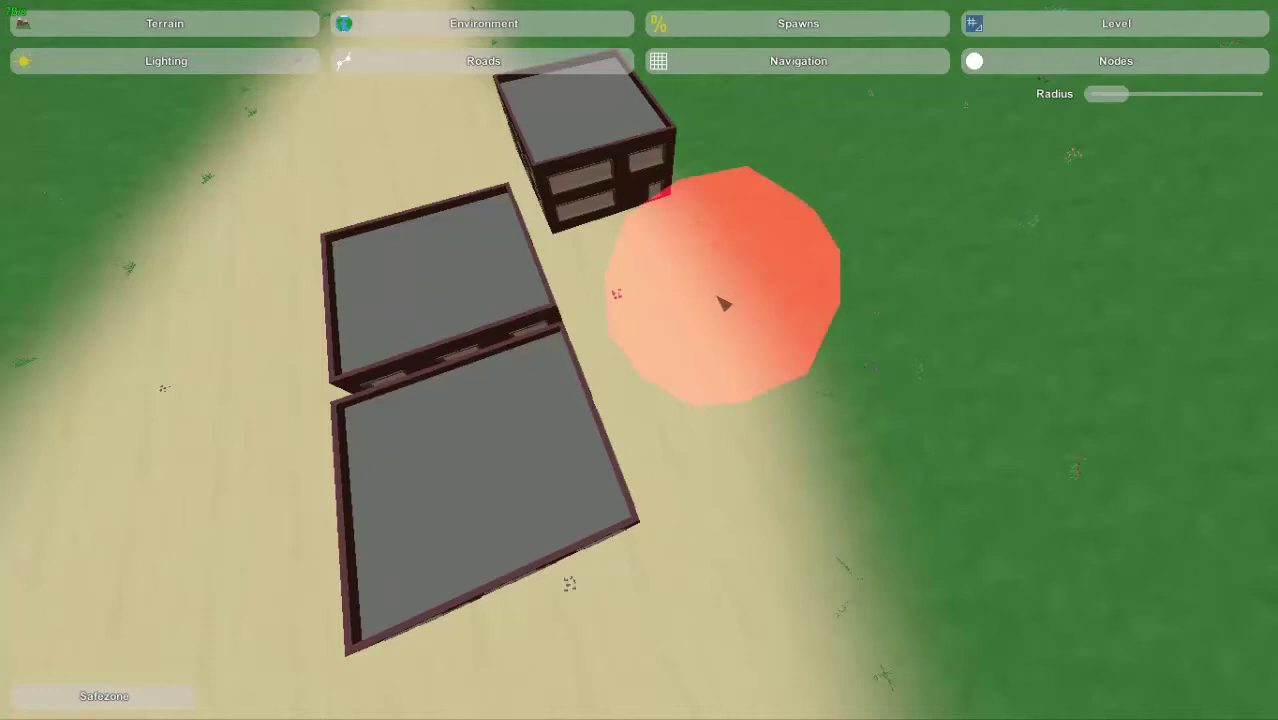
- Place a safezone node at the edge of the sand in front of the buildings with the minimum radius
left_click(724, 303)
left_click_drag(1108, 95, 1079, 103)
key("s")
right_click_drag(640, 361, 556, 360)
right_click_drag(655, 365, 640, 330)
key("w")
- Place a location node on the sand between the buildings and name it Random Town
left_click(110, 704)
mouse_move(688, 413)
right_mouse_down()
mouse_move(684, 345)
mouse_move(720, 275)
mouse_move(860, 420)
mouse_move(840, 422)
mouse_move(1060, 460)
mouse_move(1110, 455)
right_mouse_up()
key("w")
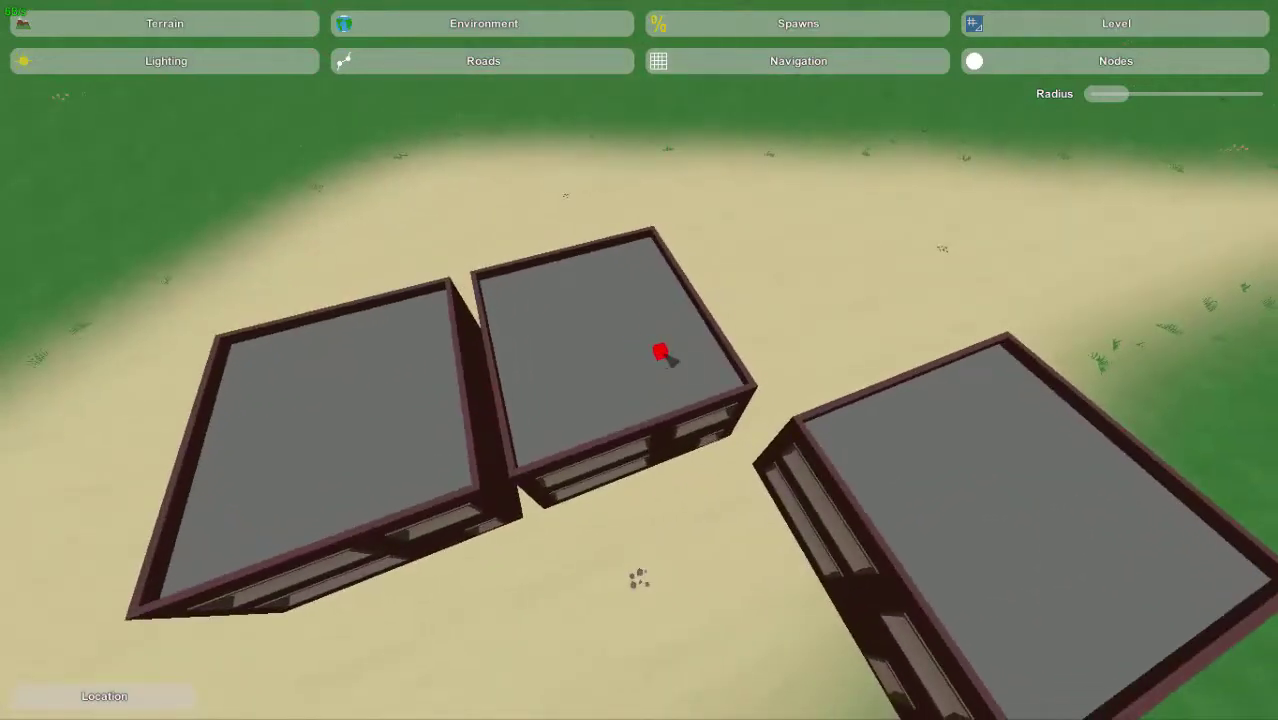
left_click(659, 518)
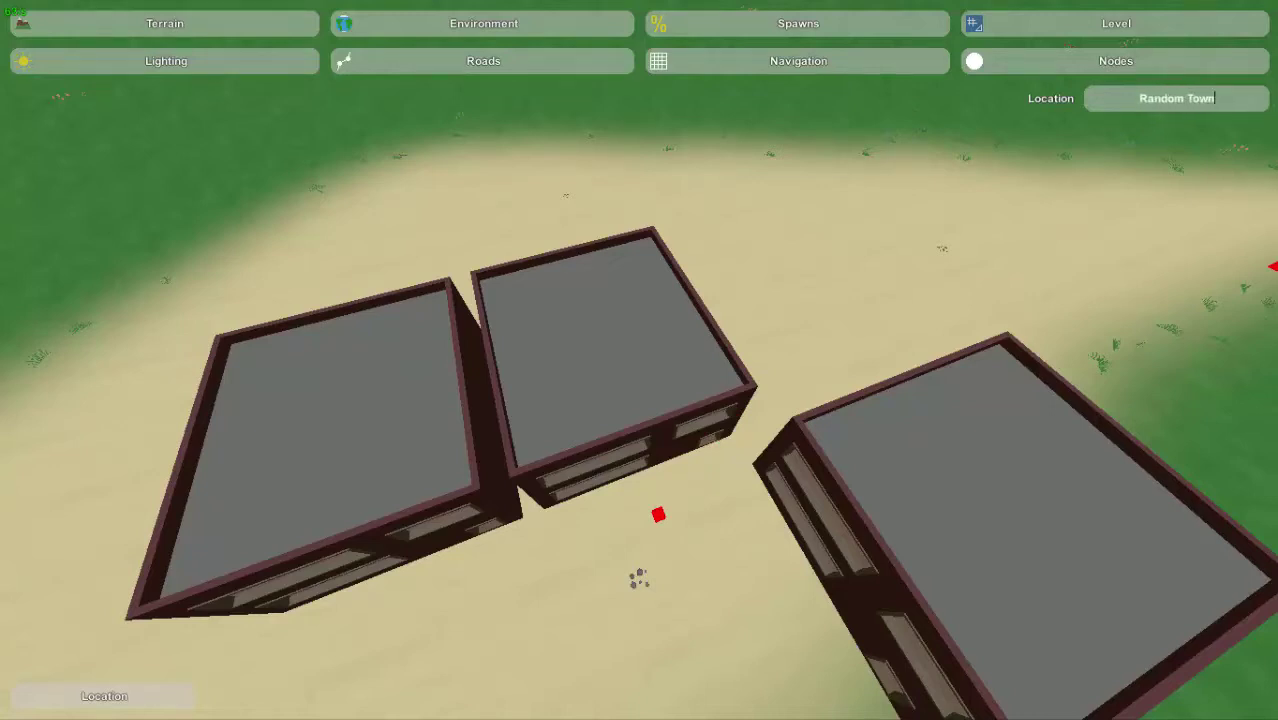
right_click_drag(634, 516, 790, 470)
key("s")
right_click_drag(639, 360, 500, 360)
key("d")
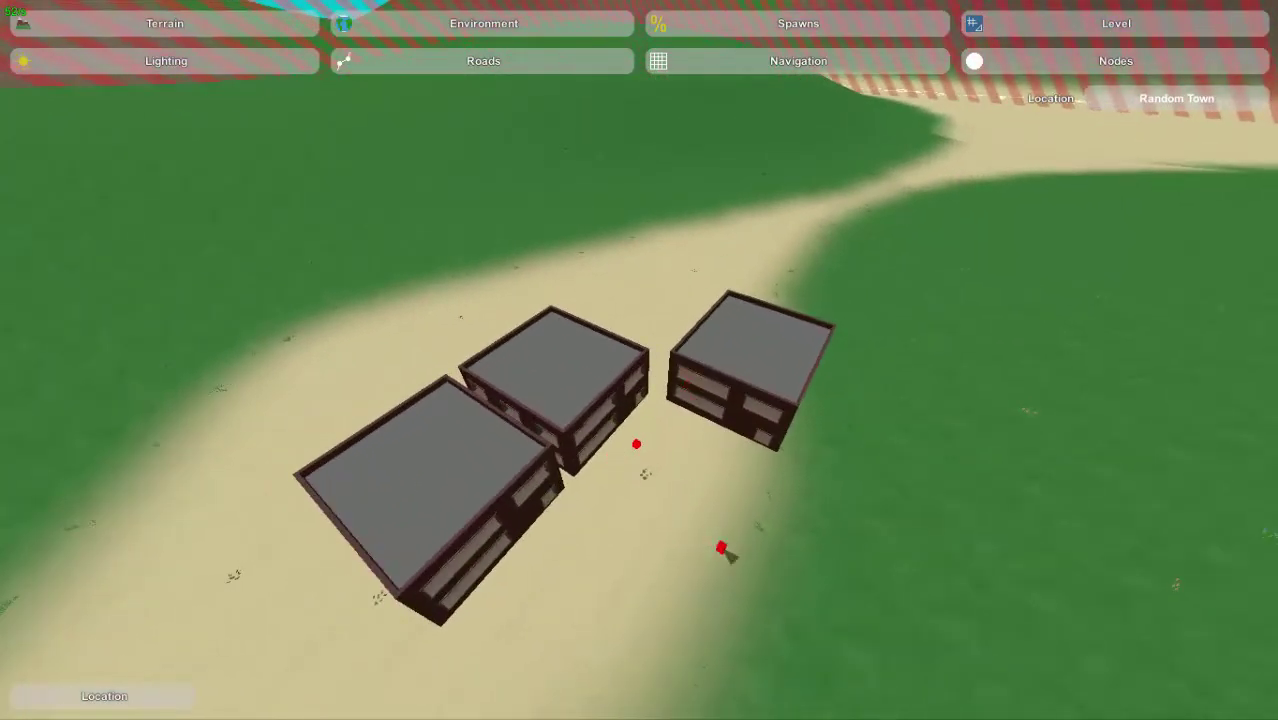
- Save the level and generate its overview map screenshot
key("Escape")
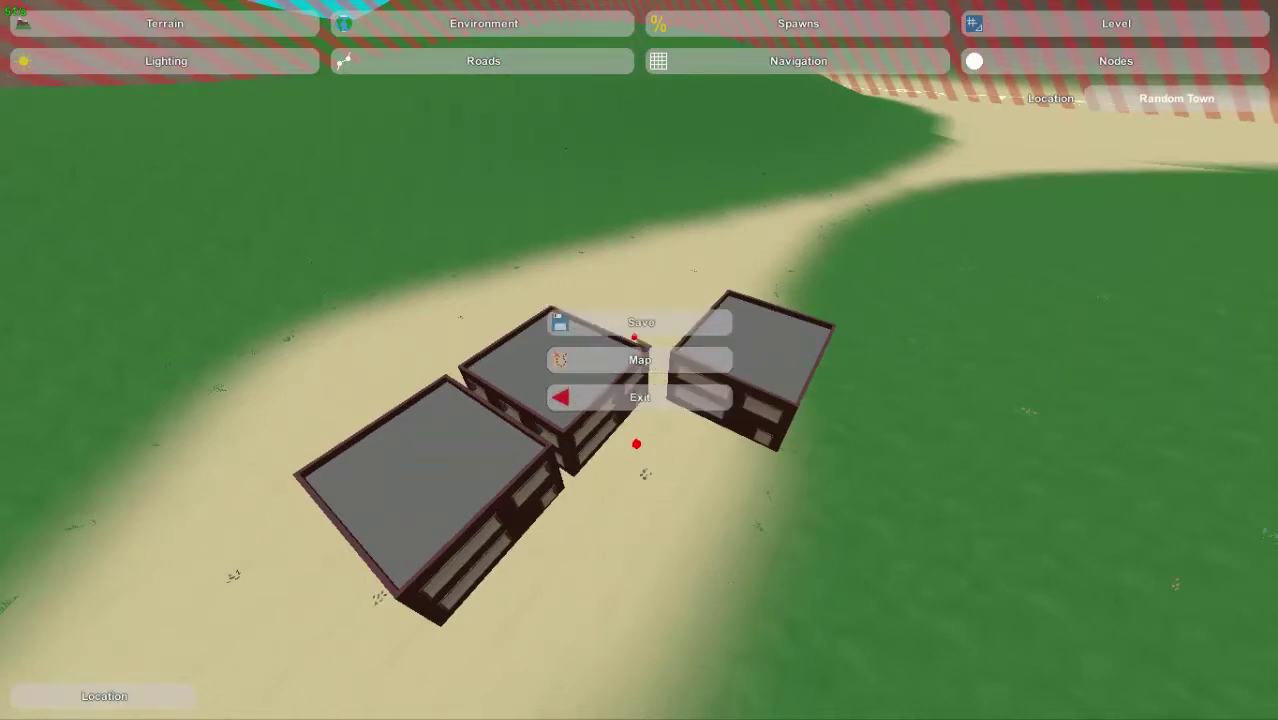
left_click(614, 321)
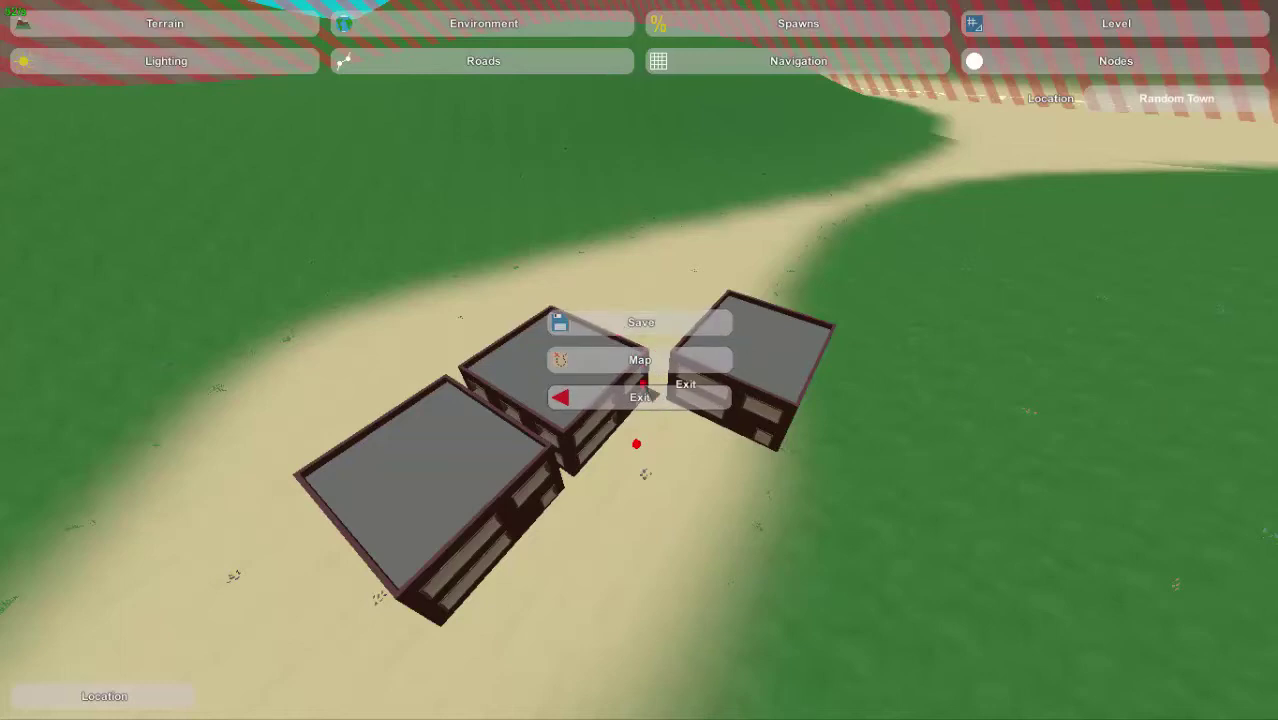
left_click(643, 356)
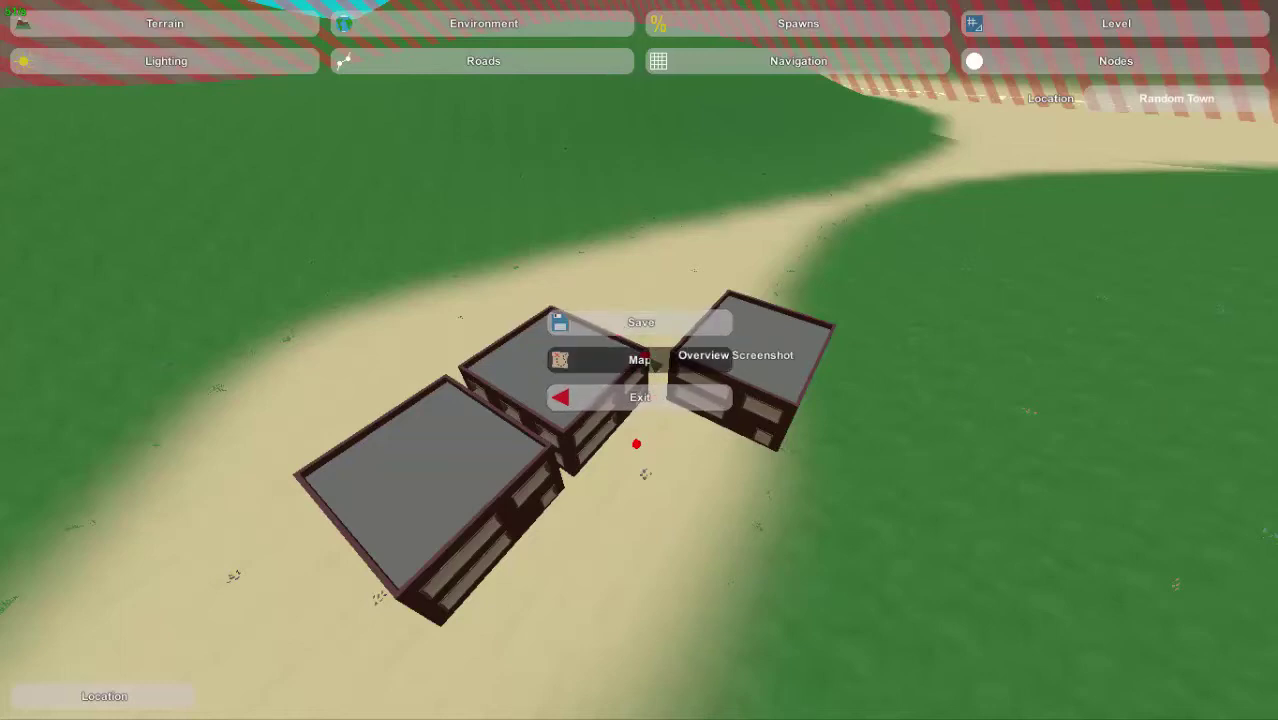
key("Escape")
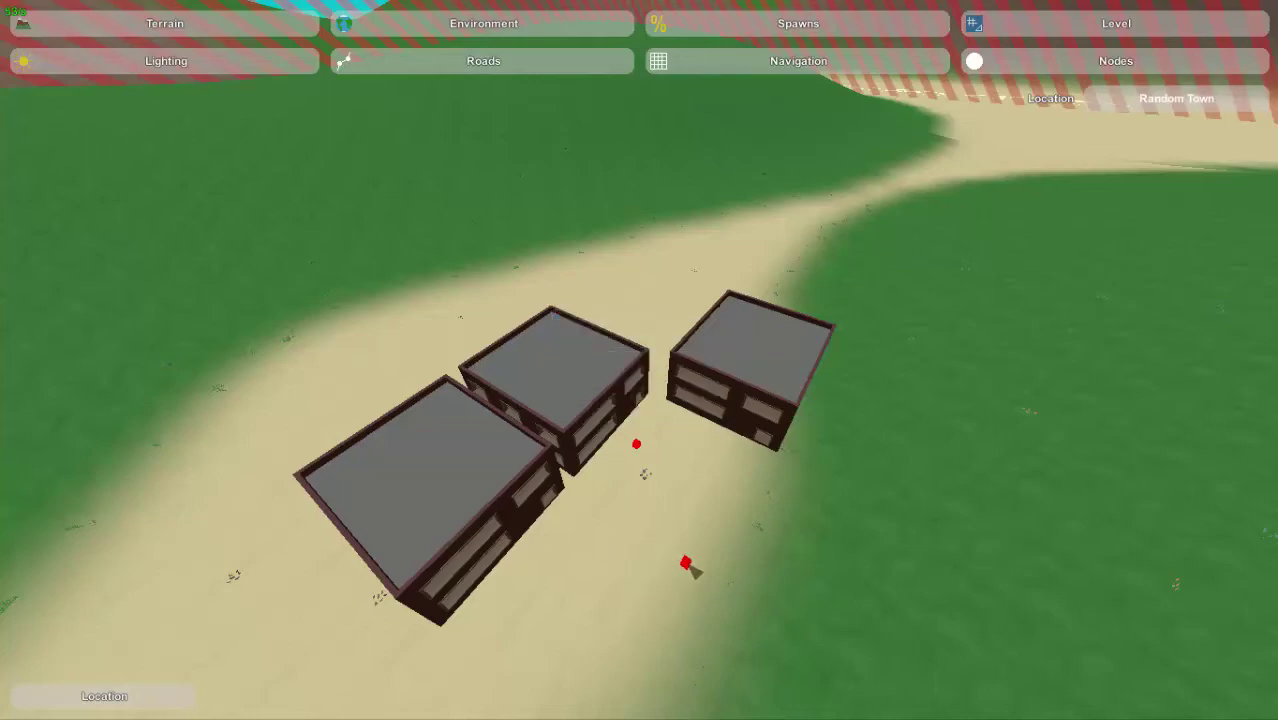
- Place another location node on the grassy area away from the buildings and name it Big Hill
key("w")
right_click_drag(687, 565, 663, 607)
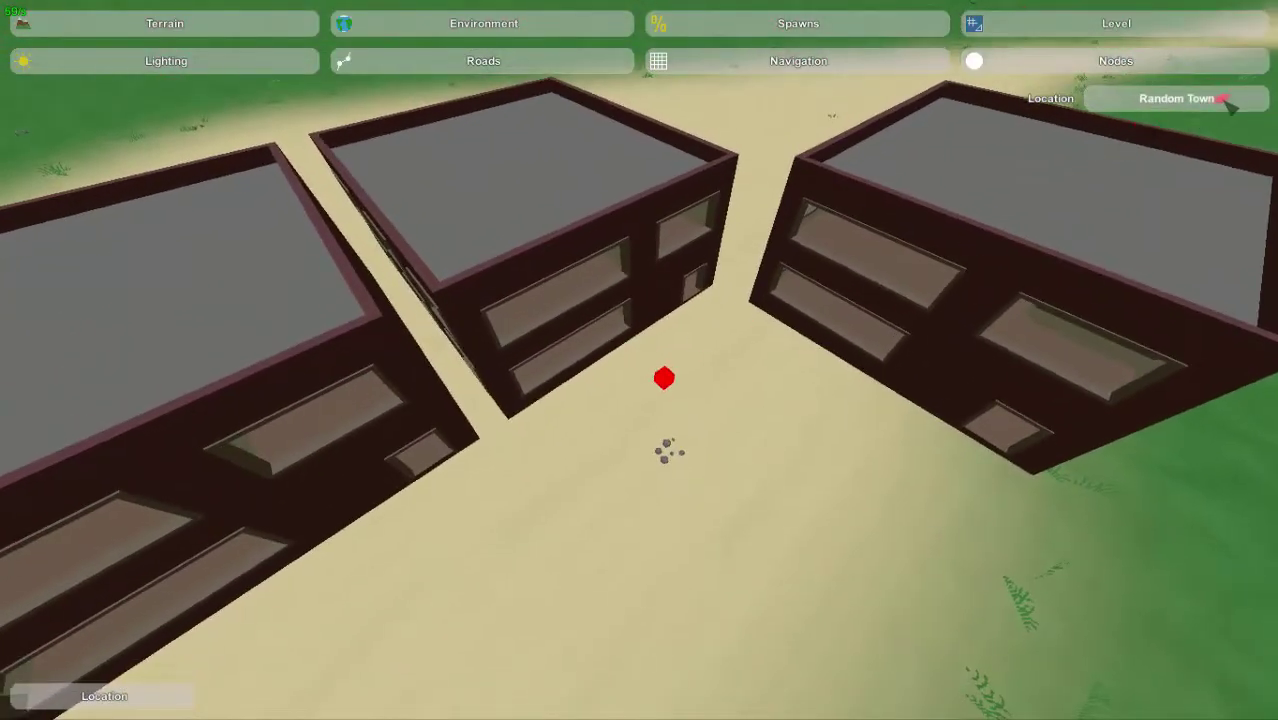
key("s")
right_click_drag(676, 384, 647, 366)
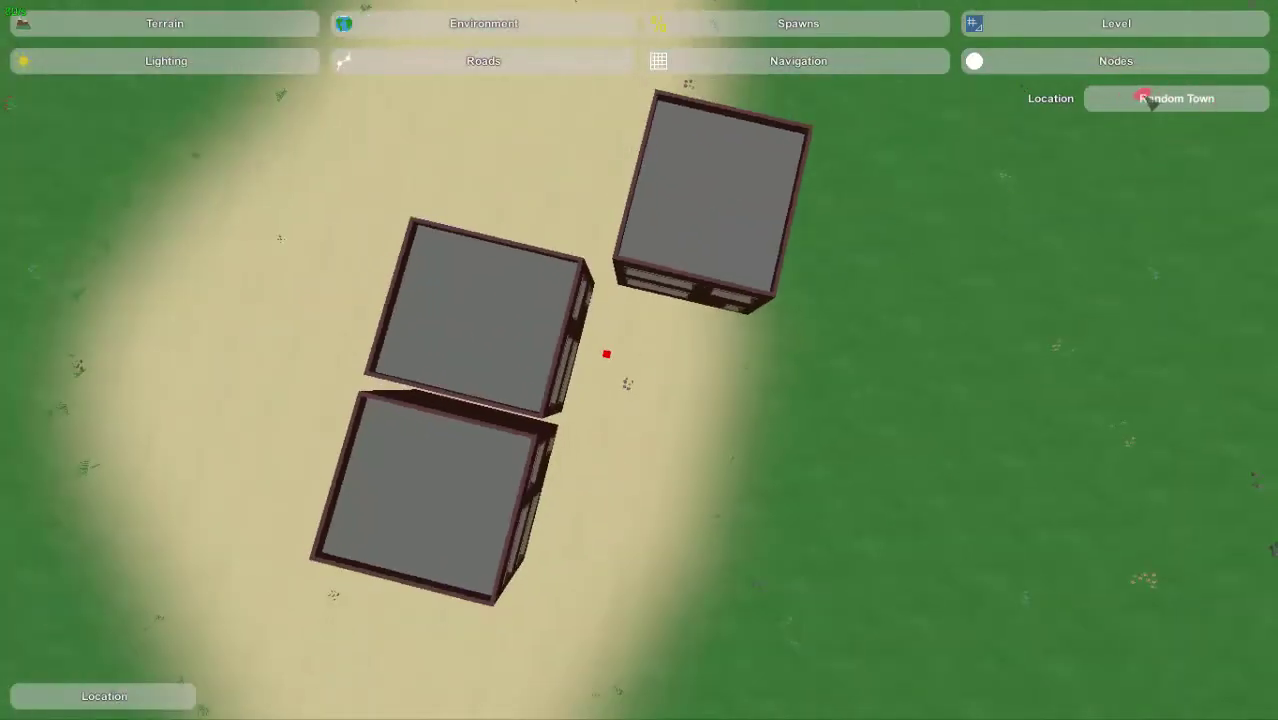
key("s")
right_click_drag(732, 257, 643, 364)
right_click_drag(650, 413, 790, 270)
right_click_drag(640, 360, 650, 413)
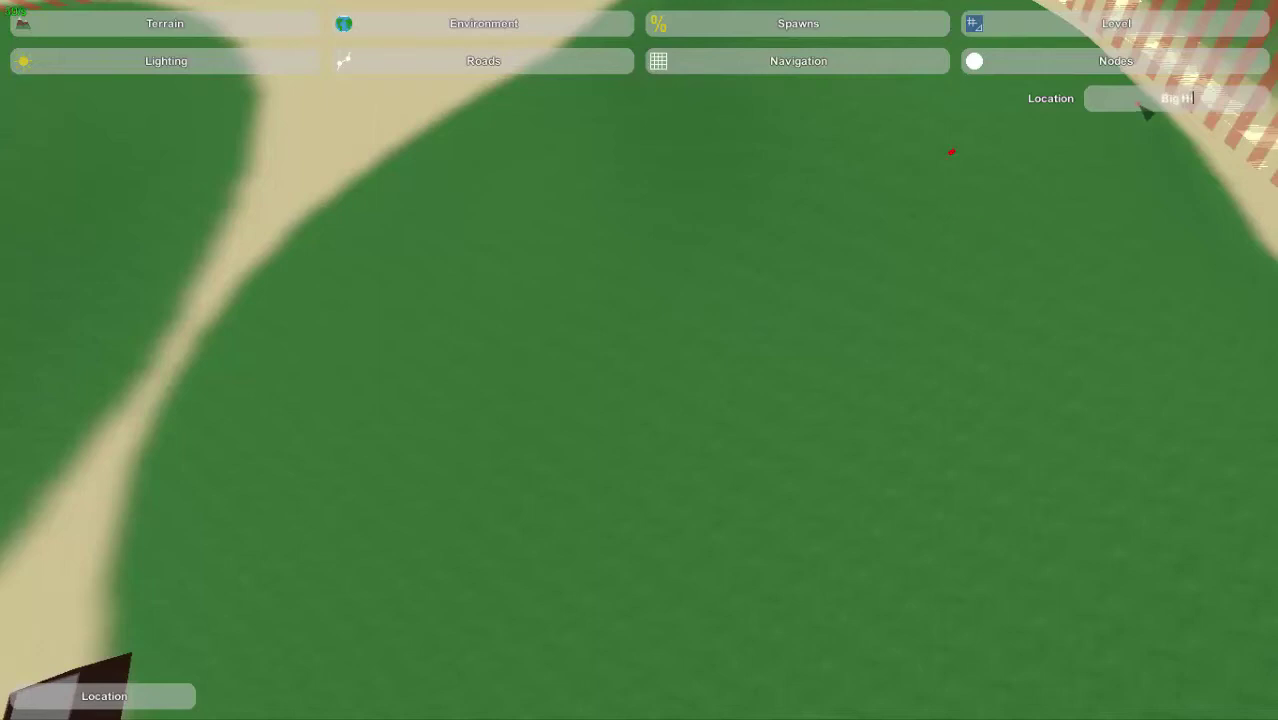
right_click_drag(658, 420, 500, 420)
key("w")
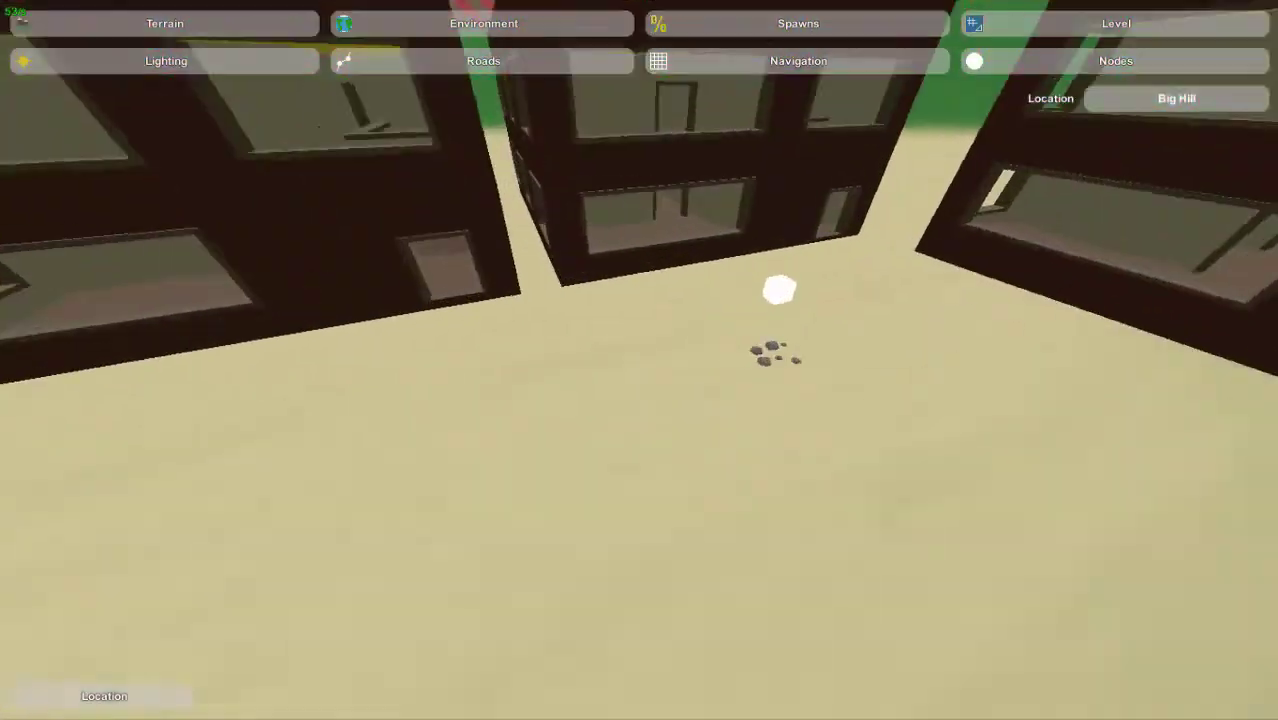
- Select the location node between the buildings and the Big Hill location node on the grassy area to check their positions
left_click(775, 290)
right_click_drag(765, 312, 1035, 195)
key("w")
right_click_drag(640, 360, 647, 368)
left_click(646, 367)
key("e")
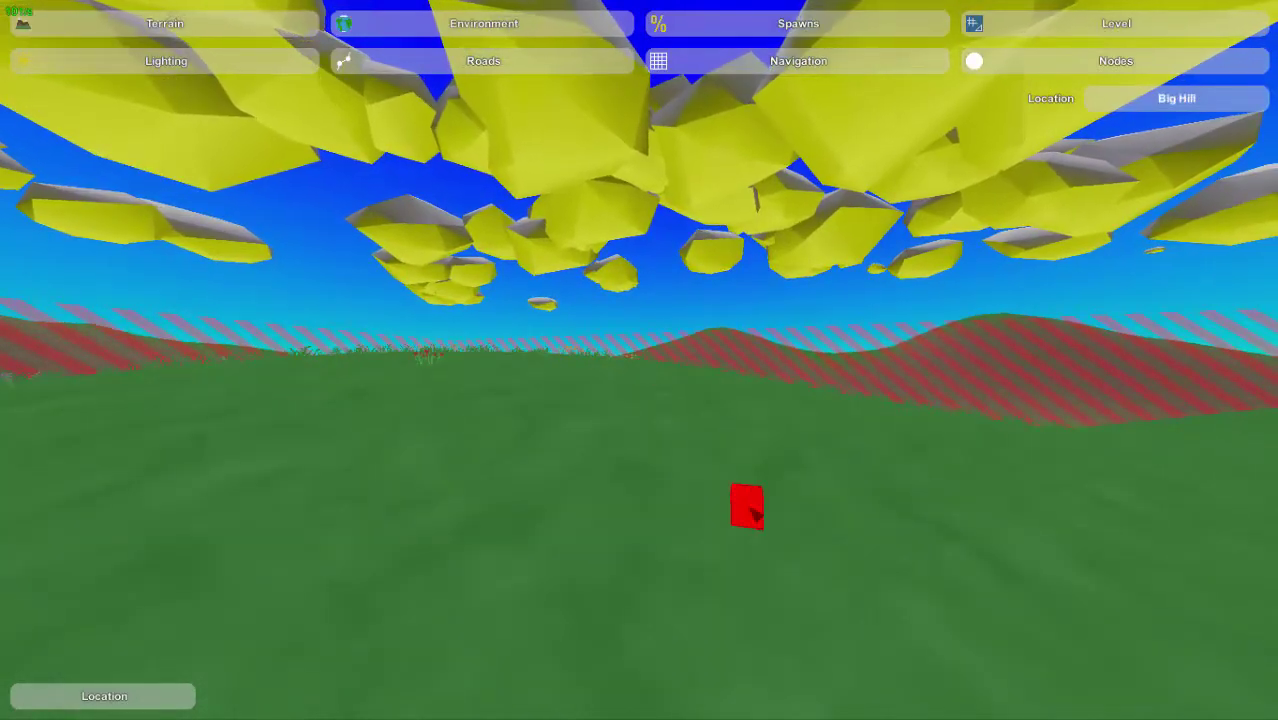
key("s")
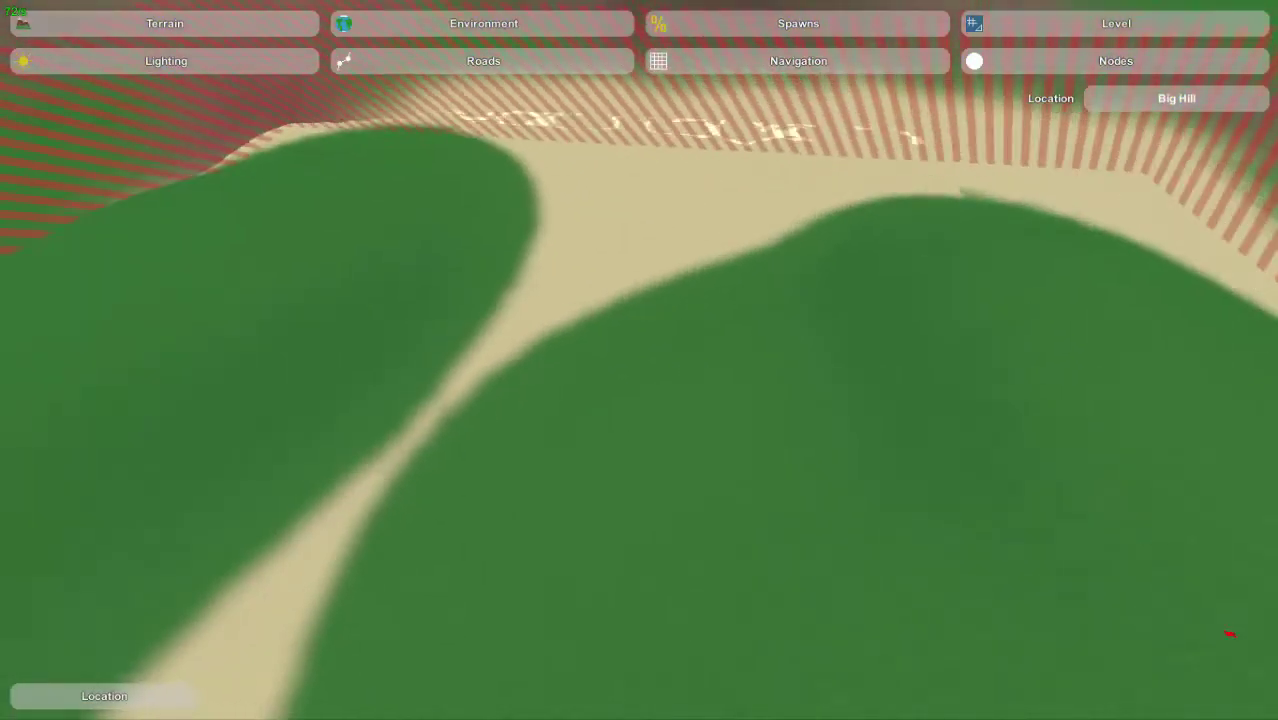